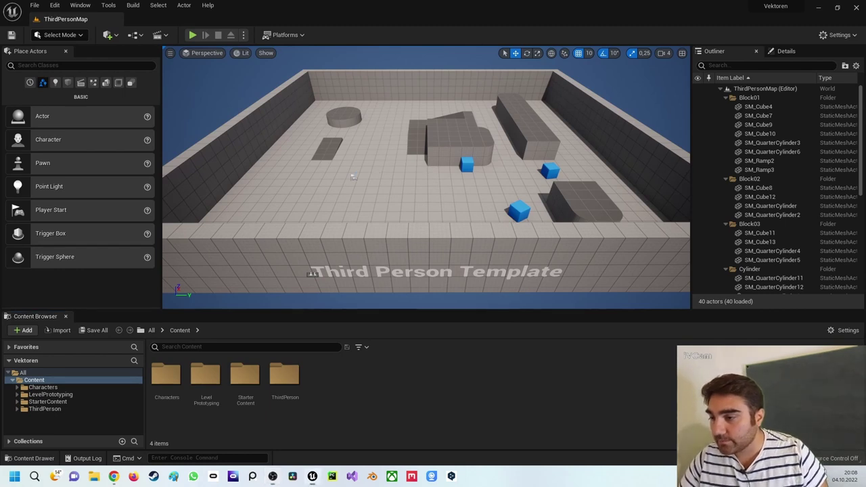
# - Fly the viewport camera forward toward the blocks and blue cubes
pyautogui.moveTo(369, 157); pyautogui.dragTo(369, 122)
pyautogui.moveTo(381, 172); pyautogui.dragTo(381, 149)
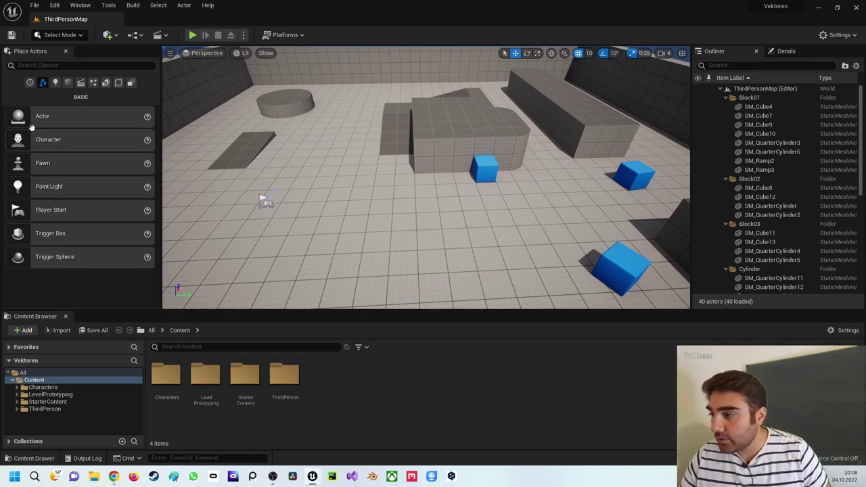
# - Drag a Sphere from the Shapes category onto the floor in front of the central block
pyautogui.click(67, 85)
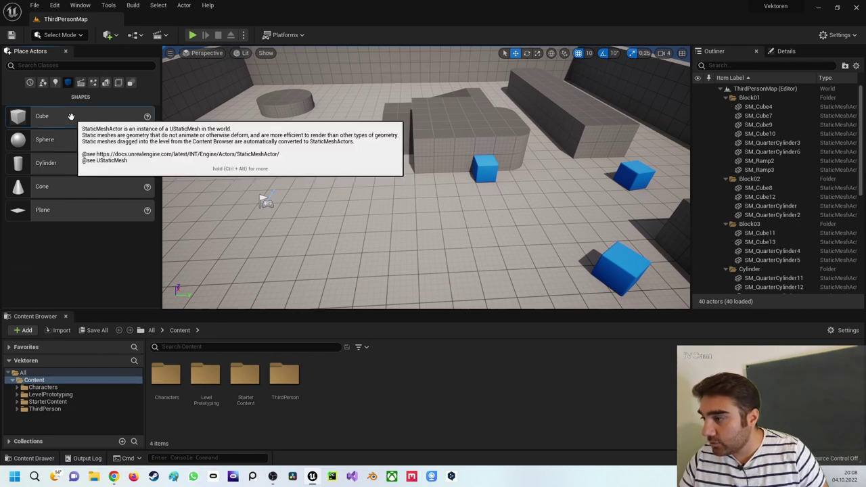
pyautogui.moveTo(42, 139); pyautogui.dragTo(383, 188)
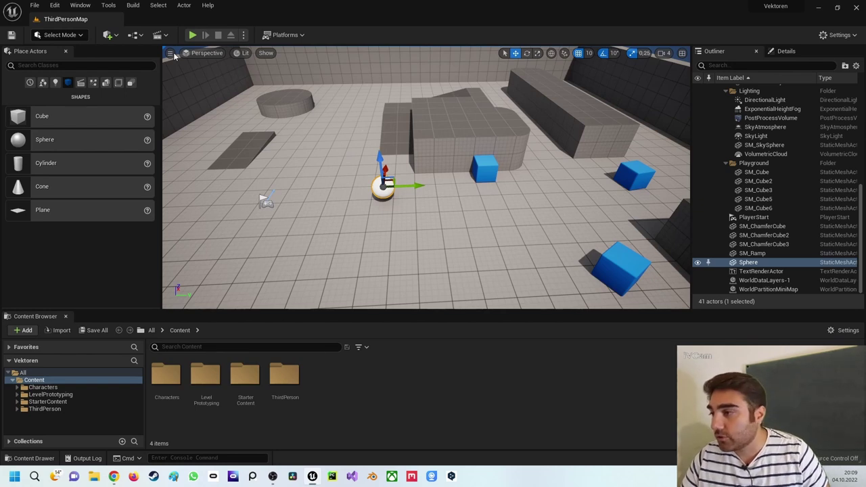
# - Open the Level Blueprint and maximize its editor window
pyautogui.click(134, 35)
pyautogui.moveTo(166, 79)
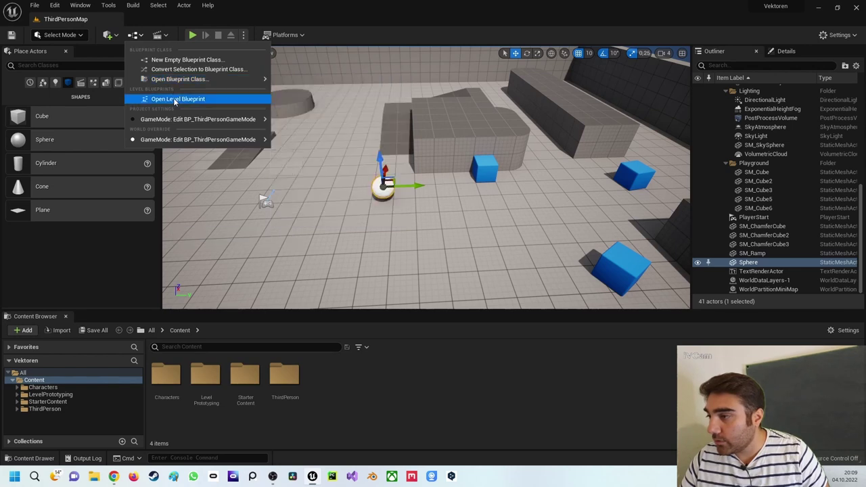
pyautogui.click(174, 100)
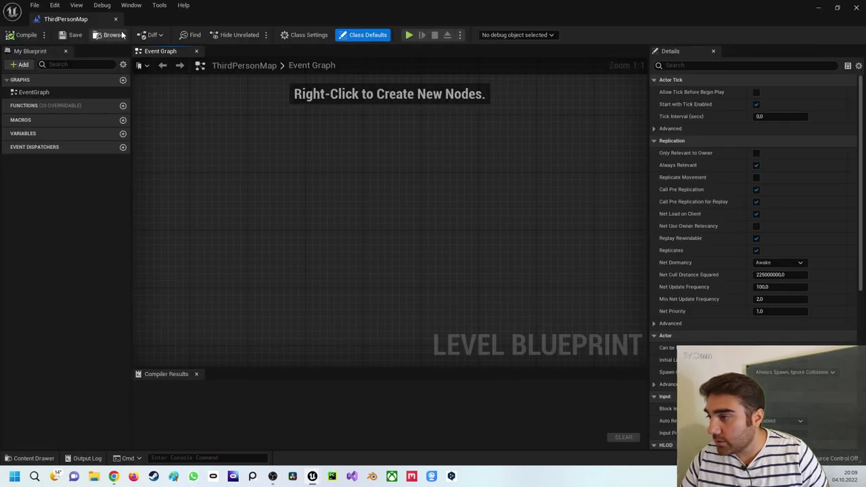
pyautogui.moveTo(123, 19); pyautogui.dragTo(176, 25)
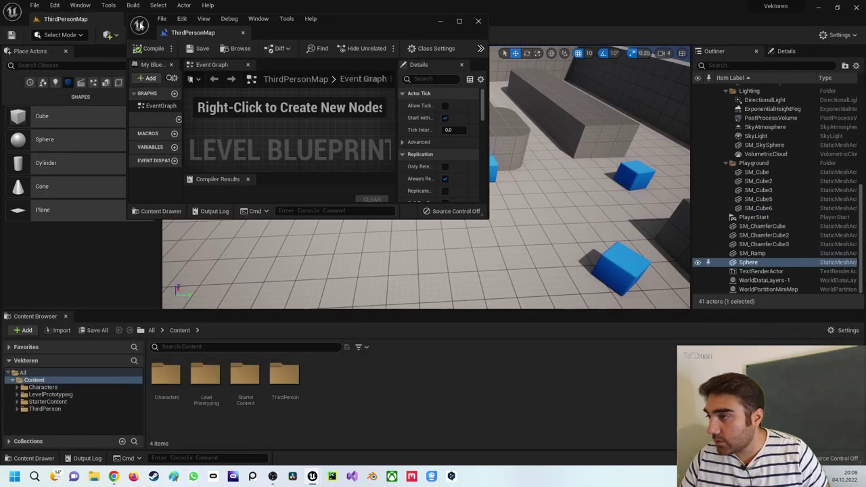
pyautogui.doubleClick(180, 35)
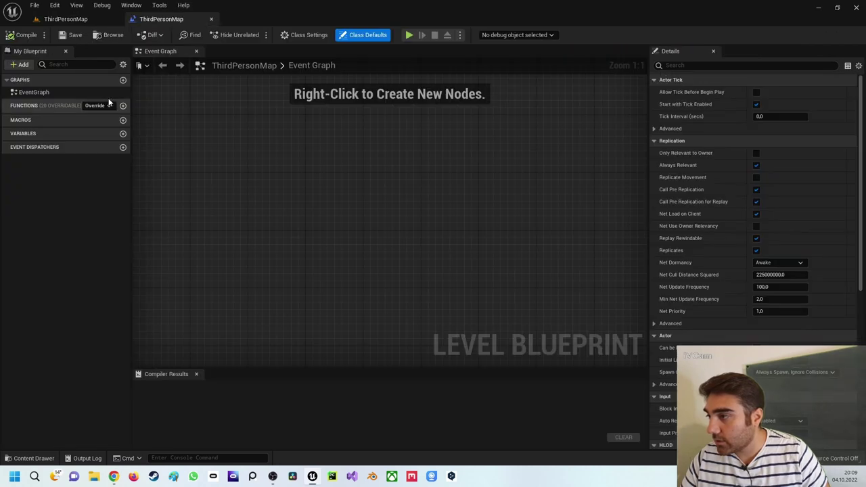
# - Add a Vector variable named Positionen and compile the blueprint
pyautogui.click(123, 133)
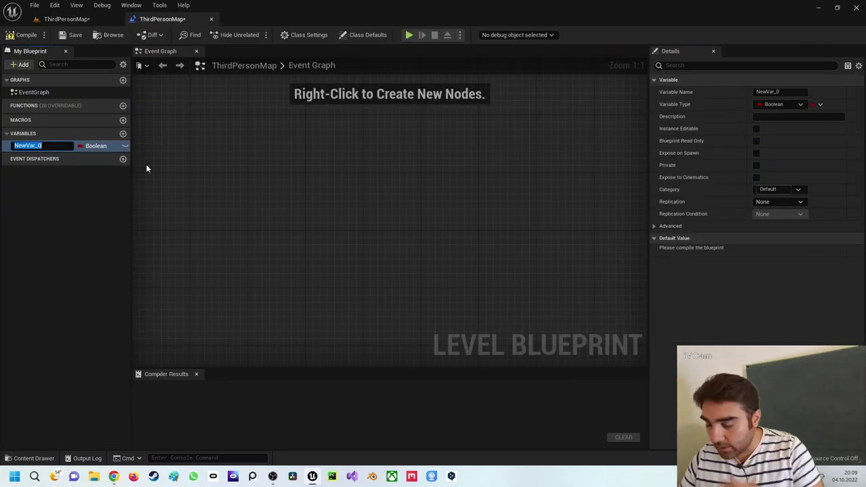
pyautogui.write('Pos')
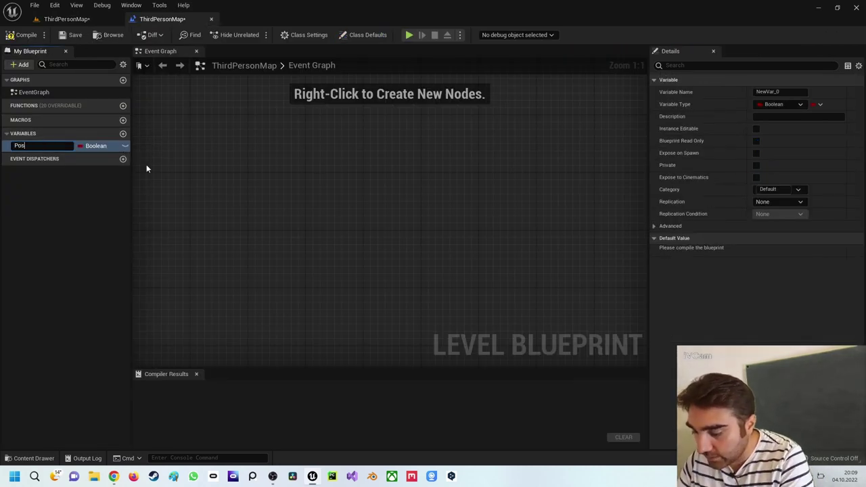
pyautogui.write('itionen')
pyautogui.press('Return')
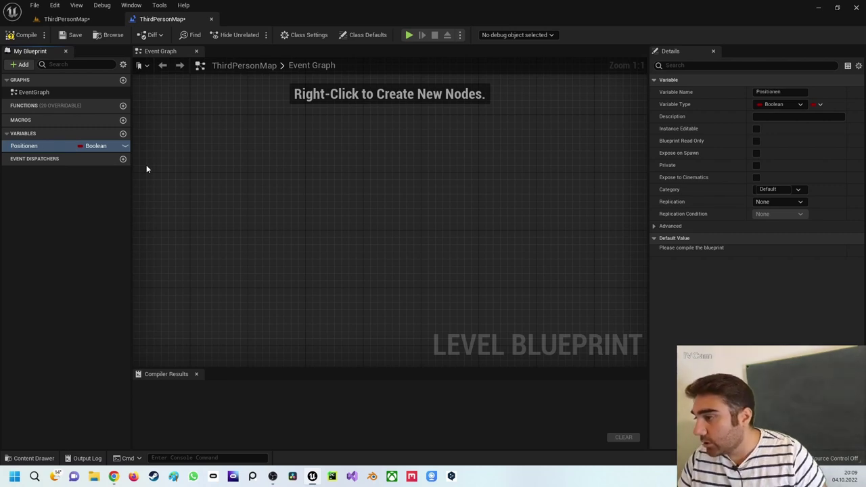
pyautogui.click(93, 145)
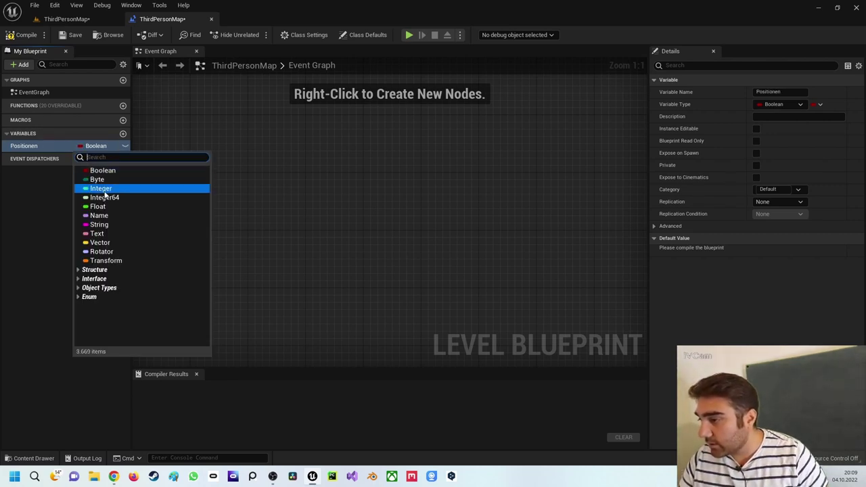
pyautogui.click(101, 242)
pyautogui.click(80, 178)
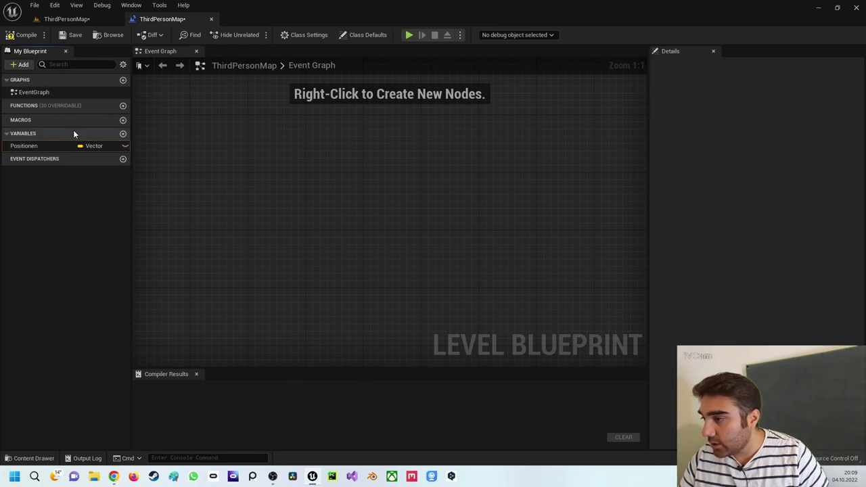
pyautogui.click(9, 35)
# - Make Positionen an array, compile, and add four default entries
pyautogui.click(87, 145)
pyautogui.click(54, 145)
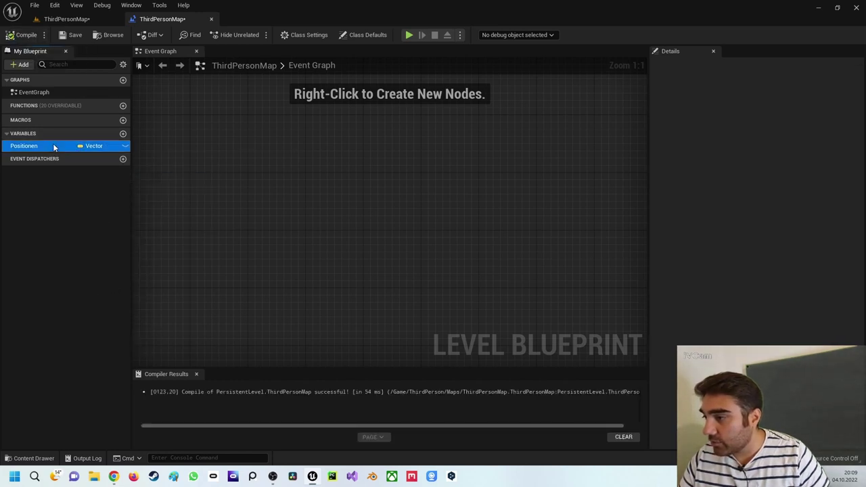
pyautogui.click(818, 105)
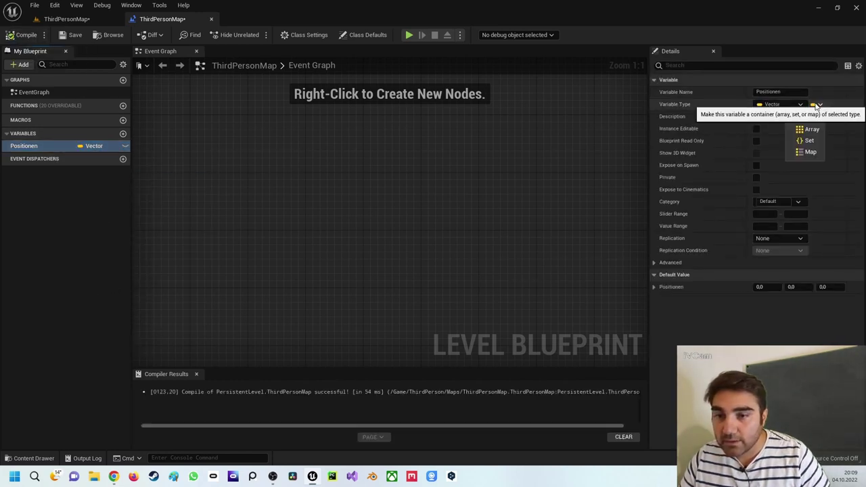
pyautogui.click(809, 129)
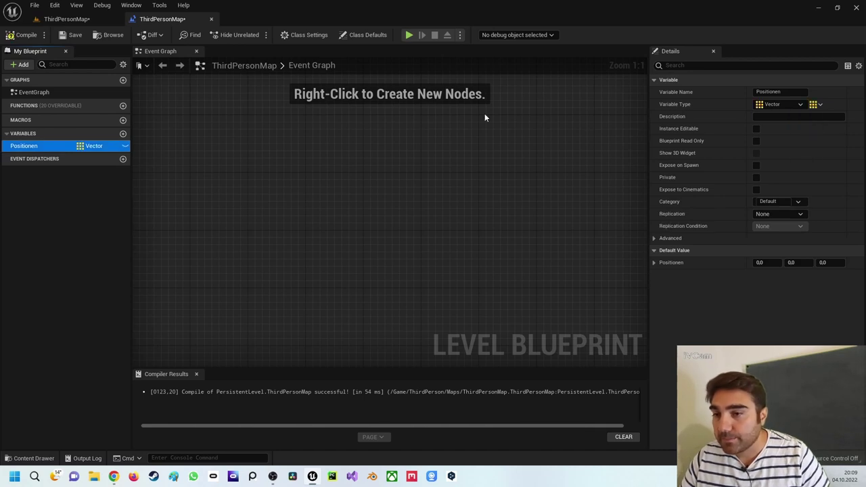
pyautogui.click(26, 36)
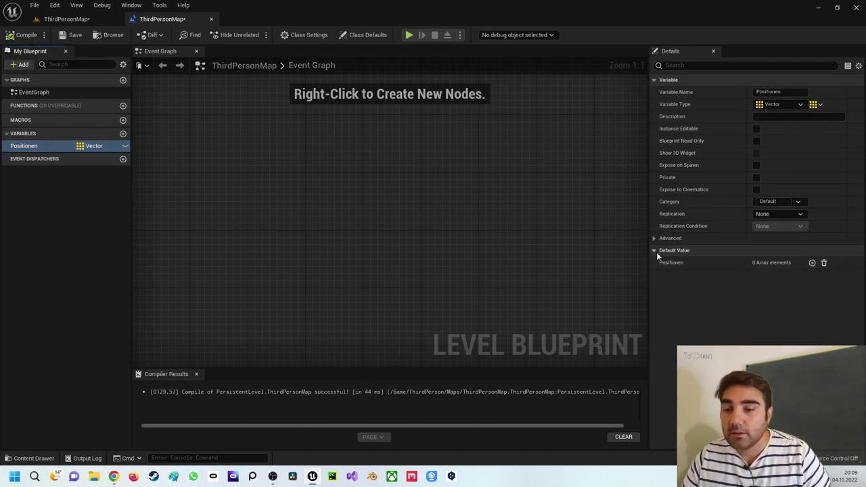
pyautogui.click(812, 263)
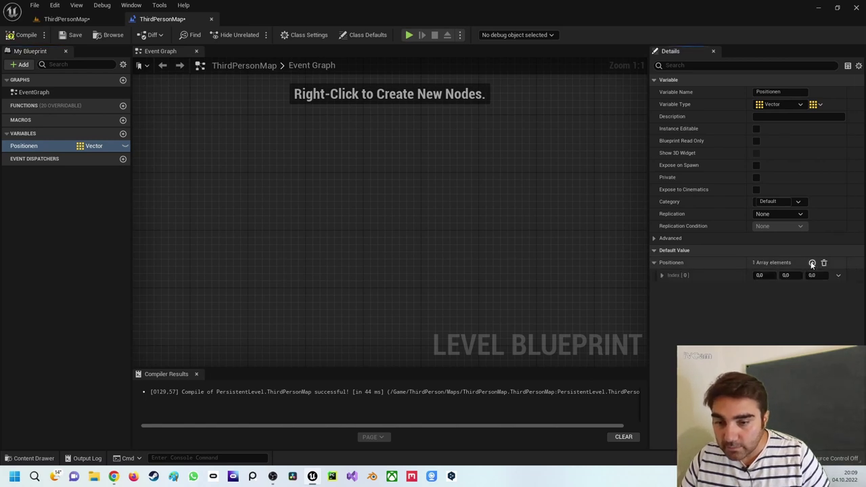
pyautogui.click(813, 264)
pyautogui.click(812, 263)
pyautogui.click(812, 264)
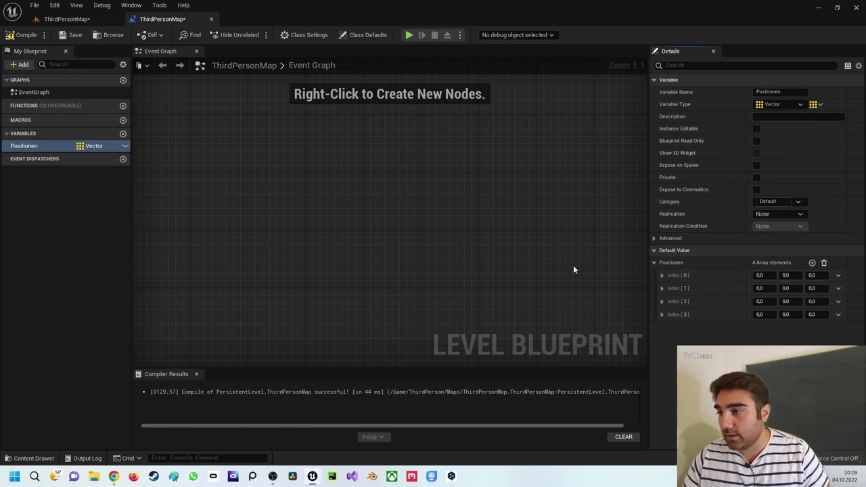
pyautogui.click(76, 19)
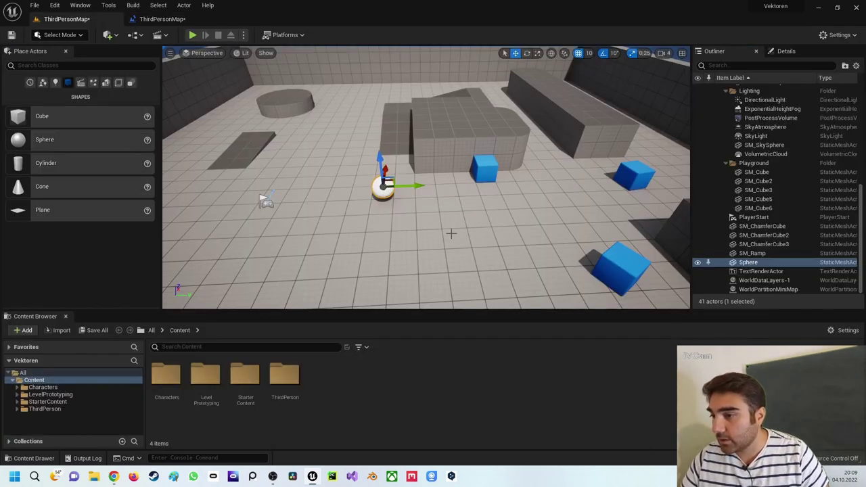
# - Copy the Sphere's Location 1000, 1560, 70 into Positionen Index [0] X, Y, Z
pyautogui.click(783, 52)
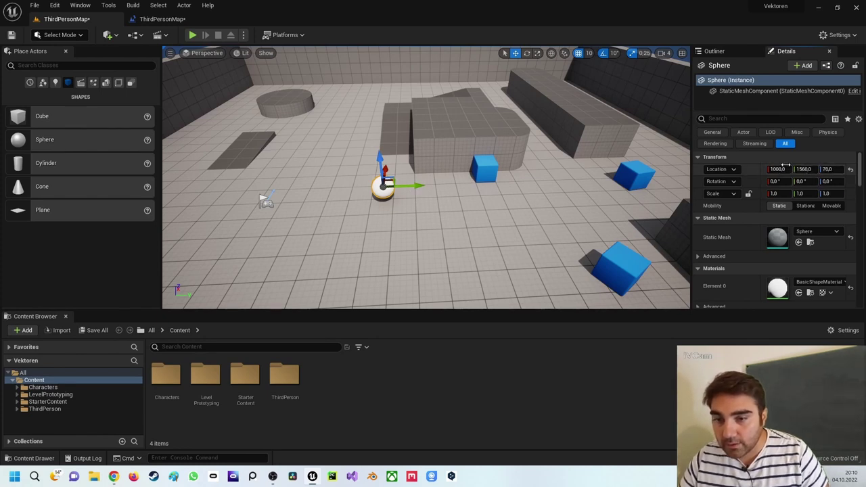
pyautogui.click(163, 19)
pyautogui.click(768, 275)
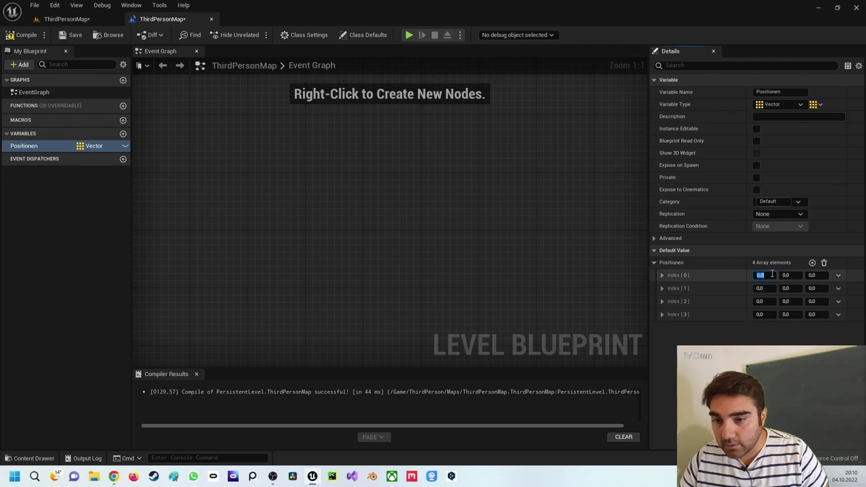
pyautogui.write('0')
pyautogui.press('Tab')
pyautogui.write('1560')
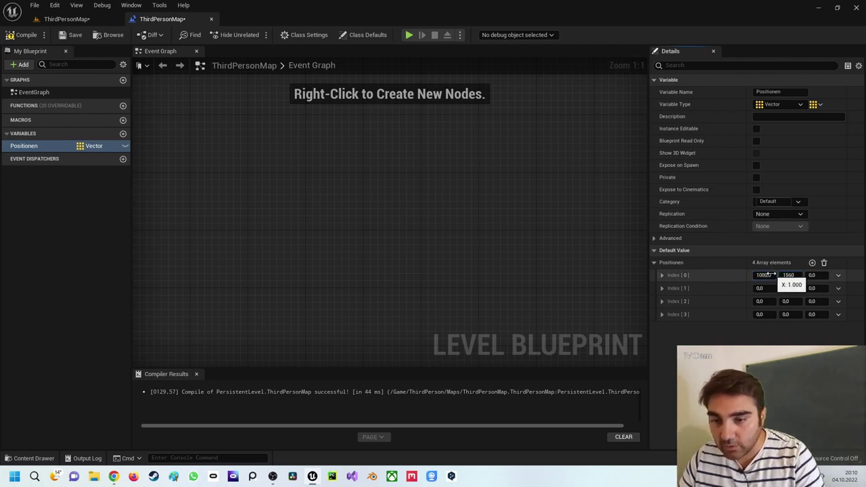
pyautogui.press('Tab')
pyautogui.click(68, 19)
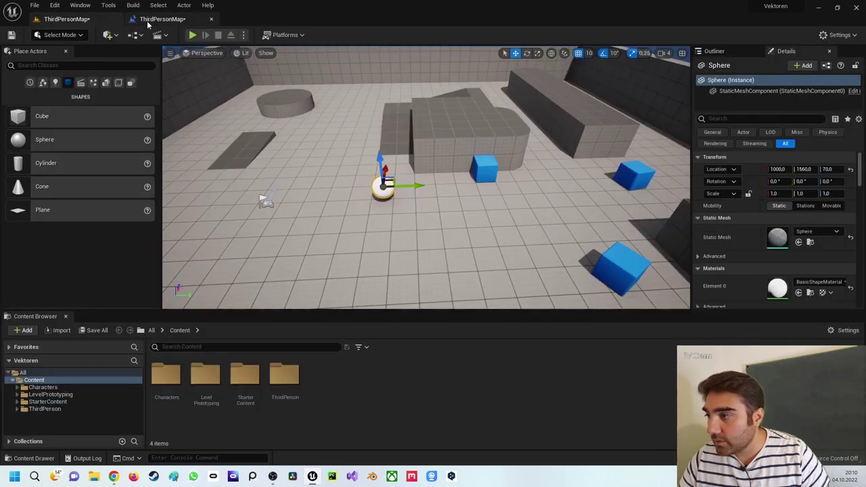
pyautogui.click(149, 20)
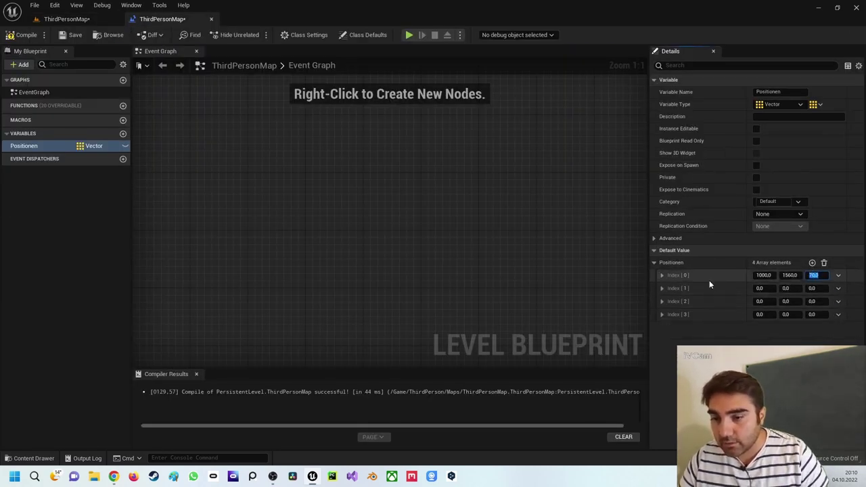
pyautogui.click(67, 19)
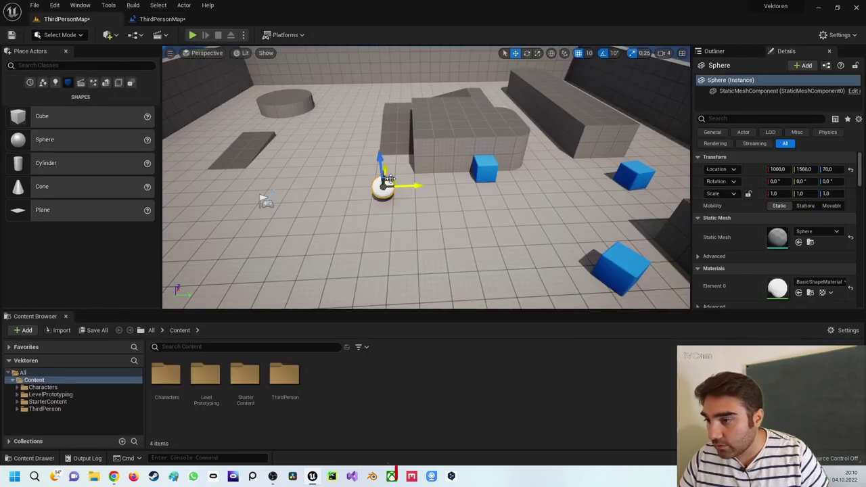
# - Move the sphere to the foot of the ramp at Y 1080, height 70
pyautogui.moveTo(356, 172); pyautogui.dragTo(366, 175, button='right')
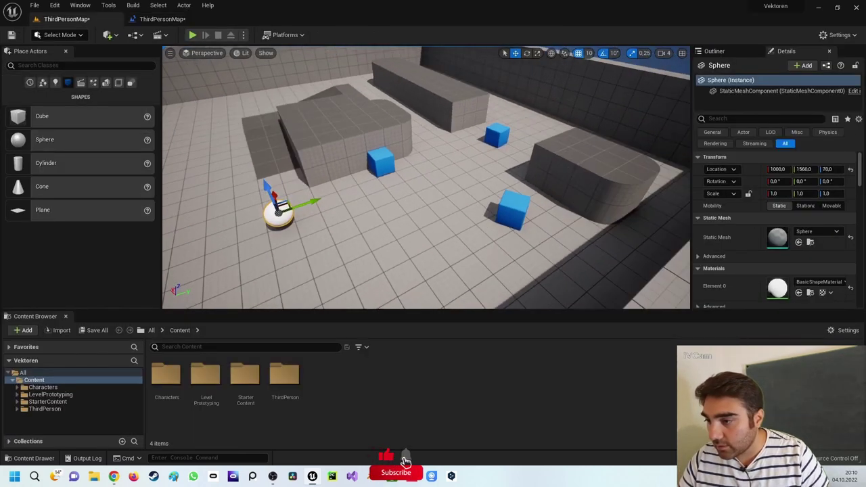
pyautogui.rightClick(376, 175)
pyautogui.click(344, 226)
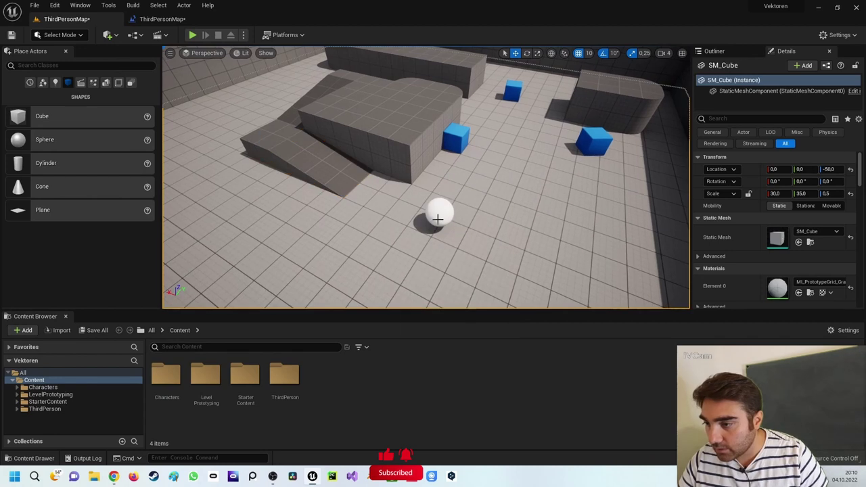
pyautogui.click(439, 215)
pyautogui.moveTo(440, 201)
pyautogui.mouseDown()
pyautogui.moveTo(313, 184)
pyautogui.moveTo(199, 103)
pyautogui.moveTo(190, 78)
pyautogui.mouseUp()
pyautogui.moveTo(190, 78); pyautogui.dragTo(292, 135, button='right')
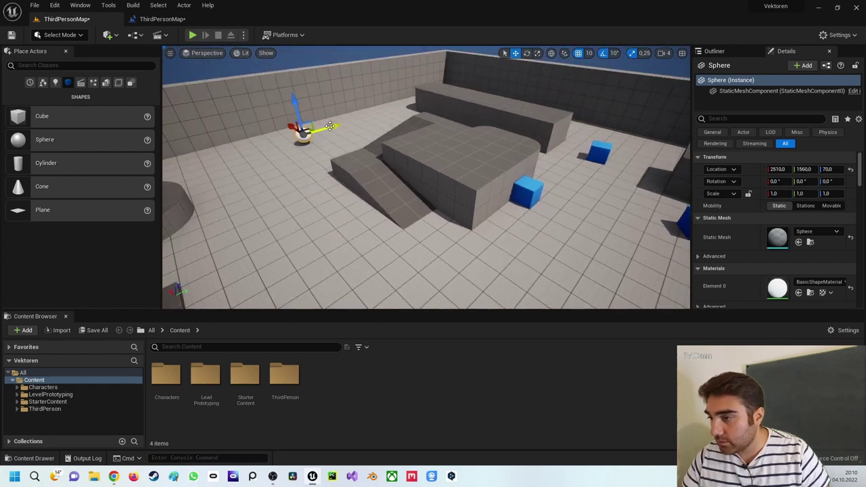
pyautogui.moveTo(293, 135); pyautogui.dragTo(209, 159)
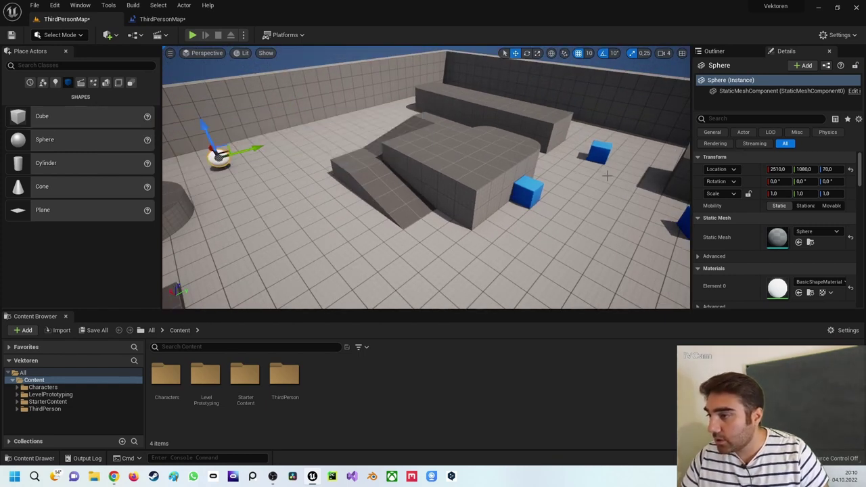
# - Enter 2510, 1080, 70 into Positionen Index [1], then move the sphere to X 1510
pyautogui.click(161, 19)
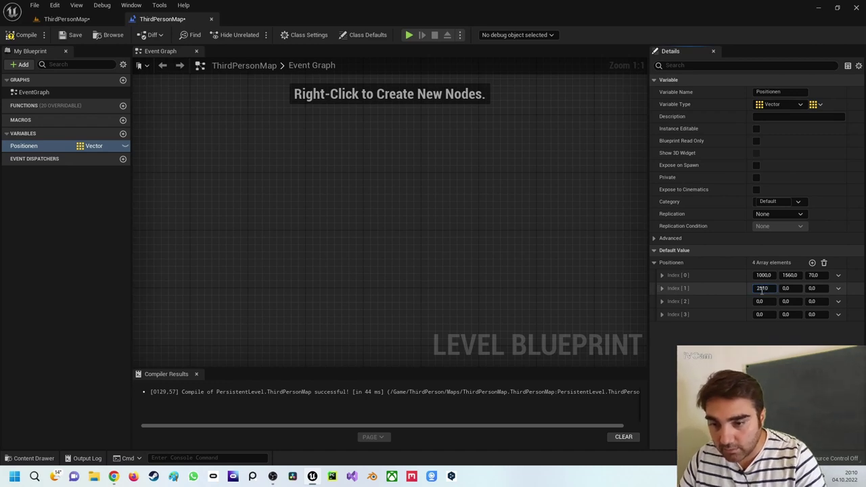
pyautogui.click(88, 21)
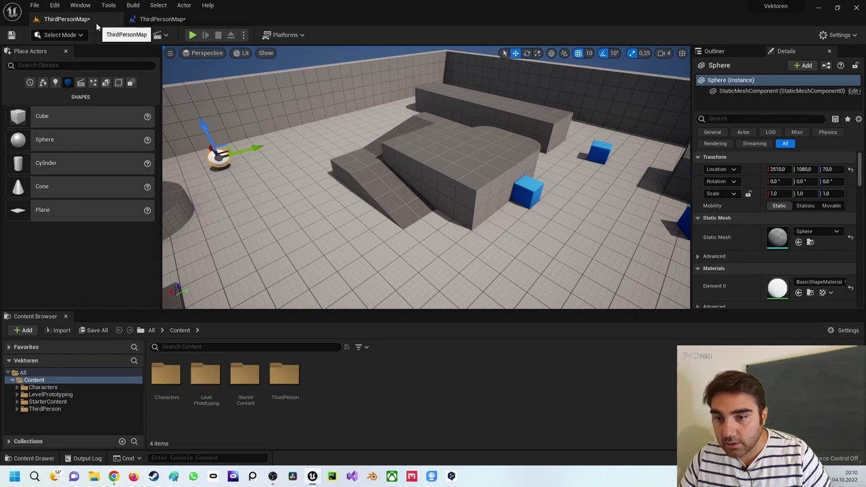
pyautogui.click(143, 22)
pyautogui.click(786, 289)
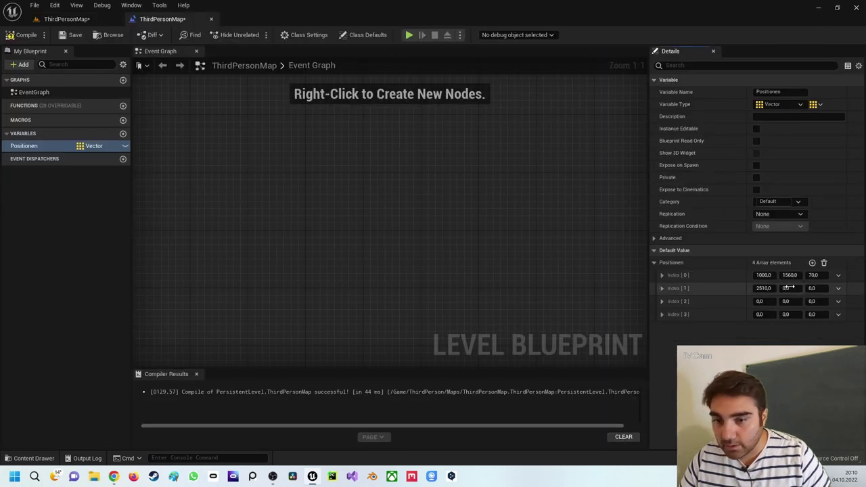
pyautogui.write('108')
pyautogui.press('Tab')
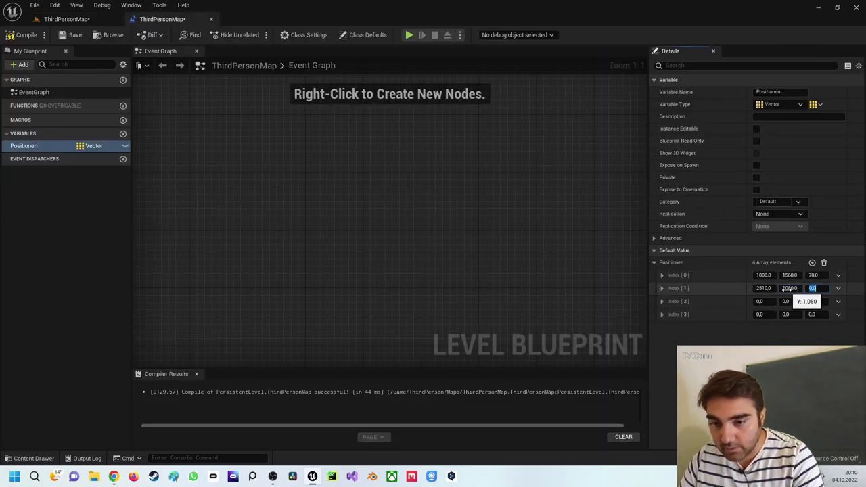
pyautogui.click(67, 19)
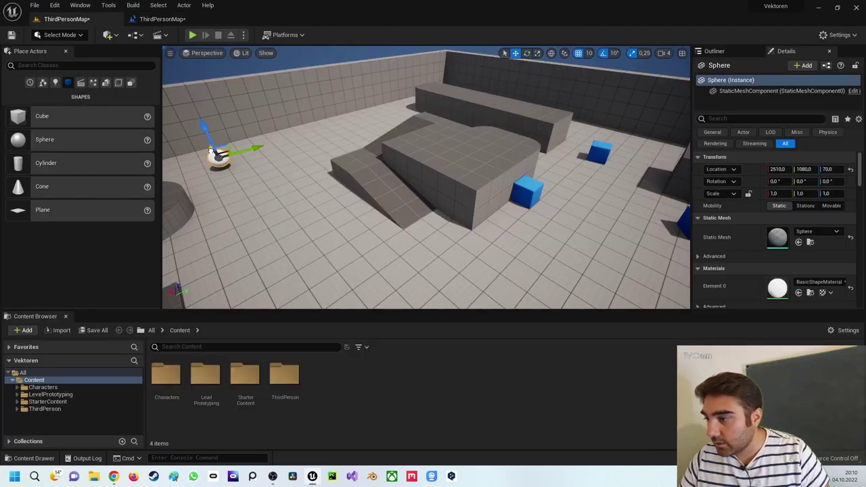
pyautogui.moveTo(210, 151); pyautogui.dragTo(260, 208)
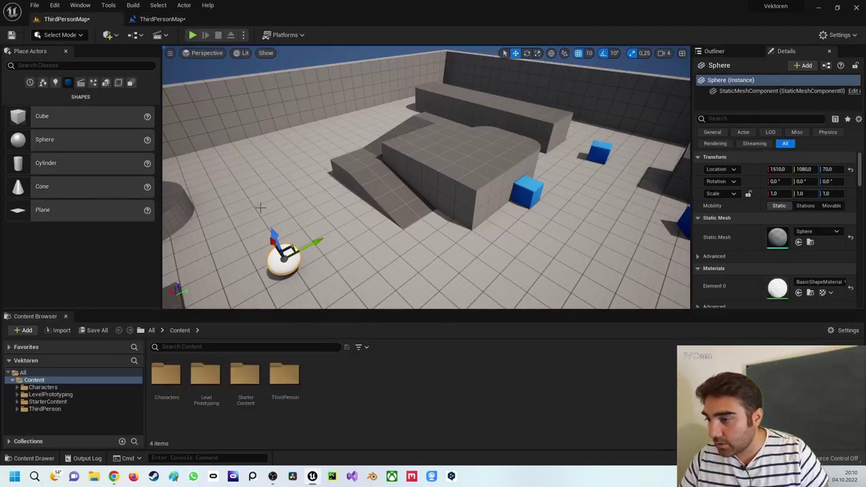
pyautogui.moveTo(336, 243); pyautogui.dragTo(379, 223, button='right')
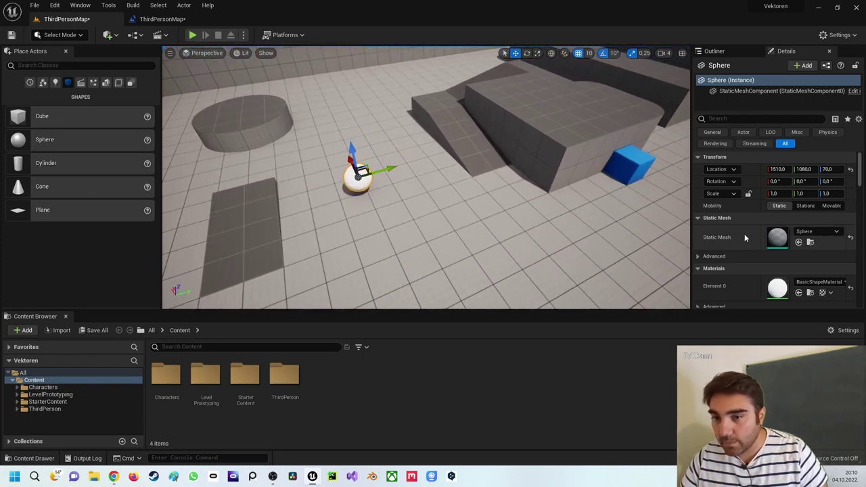
# - Set Positionen Index [2] to the sphere's location 1510, 1080, 70
pyautogui.click(162, 19)
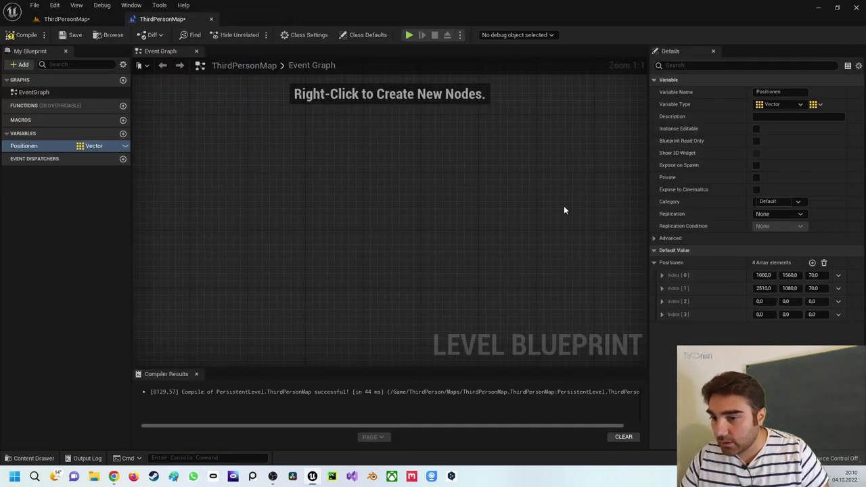
pyautogui.click(771, 301)
pyautogui.write('1510')
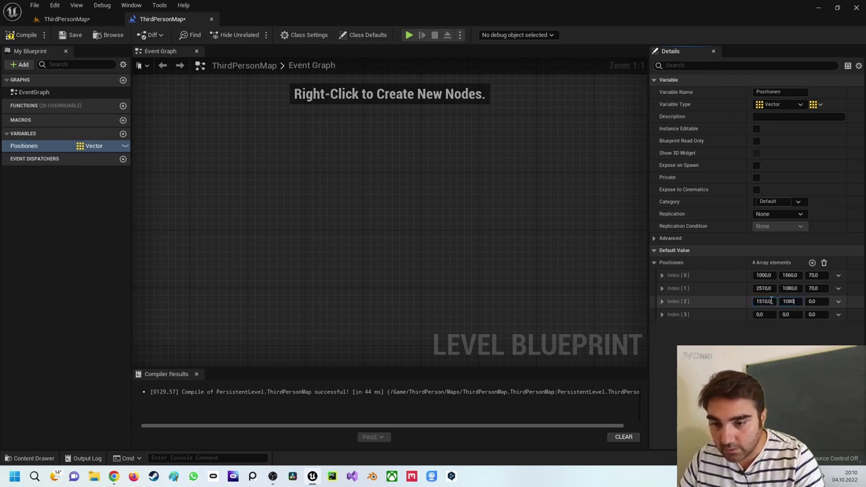
pyautogui.click(75, 19)
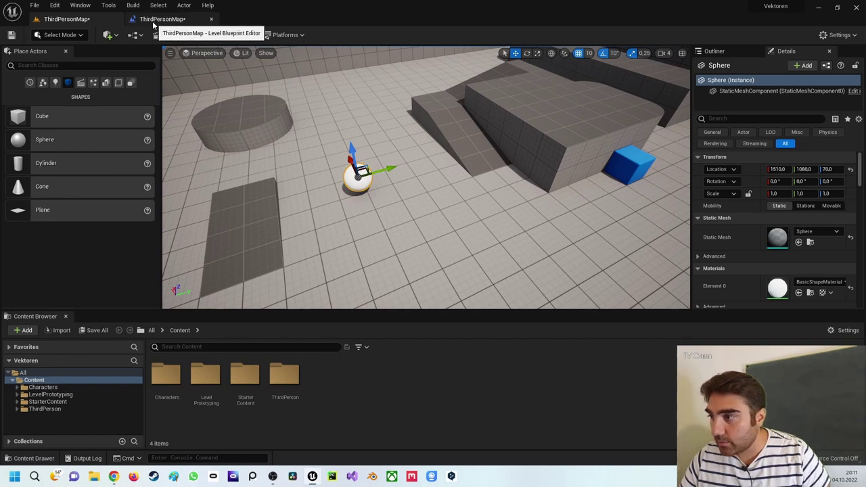
pyautogui.click(162, 19)
pyautogui.click(814, 302)
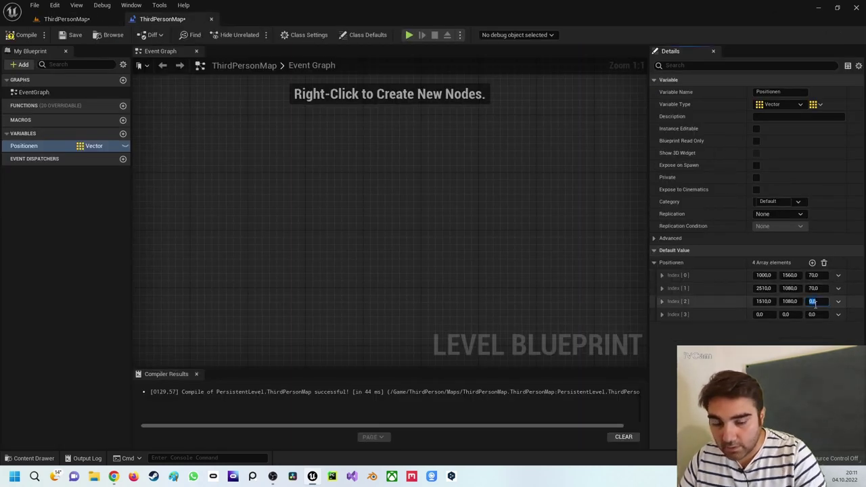
pyautogui.press('Return')
pyautogui.click(74, 19)
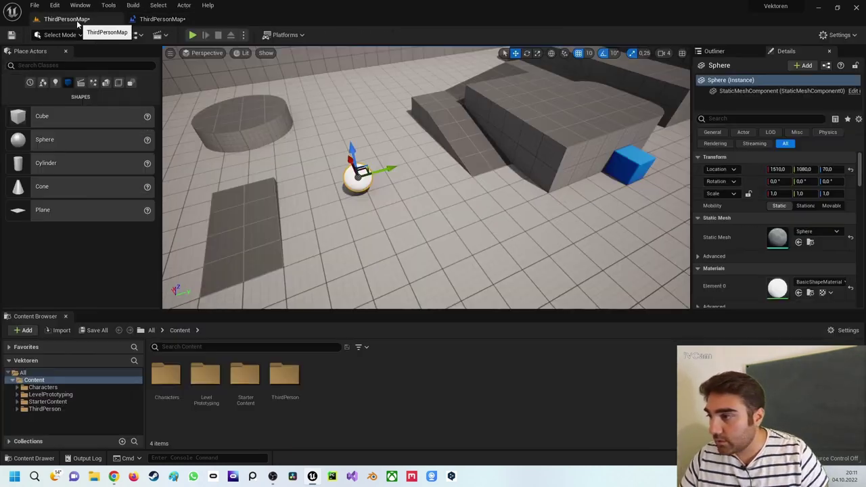
# - Raise the sphere, set Index [3] to 1000, 1270, 230, and compile
pyautogui.moveTo(352, 151)
pyautogui.mouseDown()
pyautogui.moveTo(350, 108)
pyautogui.moveTo(394, 130)
pyautogui.moveTo(426, 121)
pyautogui.moveTo(479, 212)
pyautogui.mouseUp()
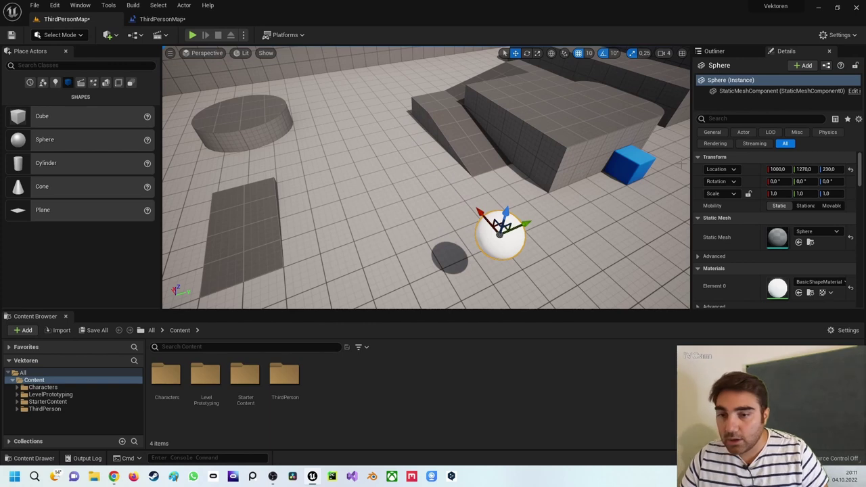
pyautogui.click(178, 19)
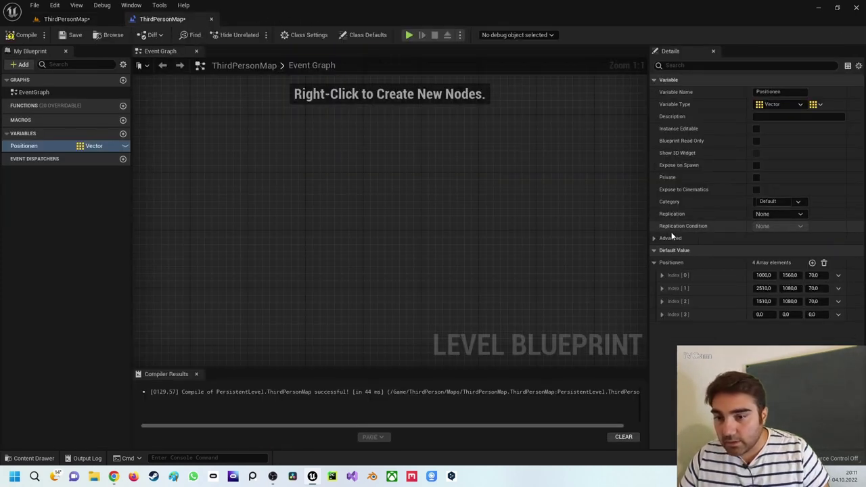
pyautogui.click(765, 314)
pyautogui.write('100')
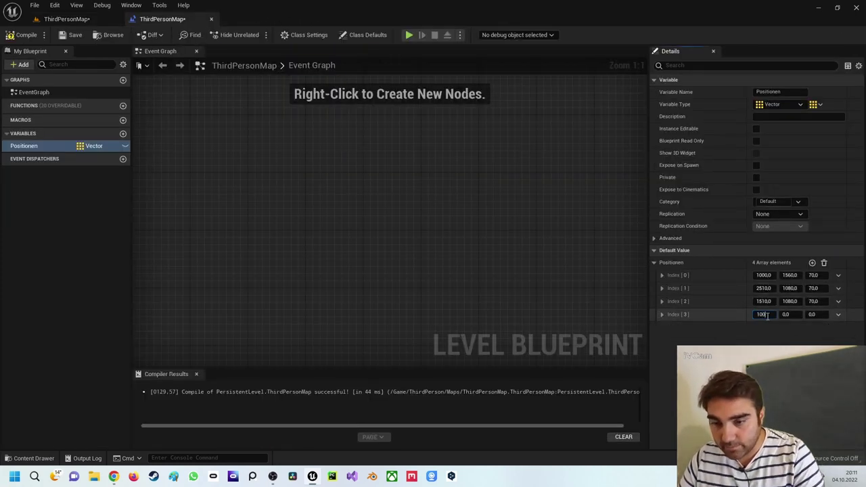
pyautogui.press('Tab')
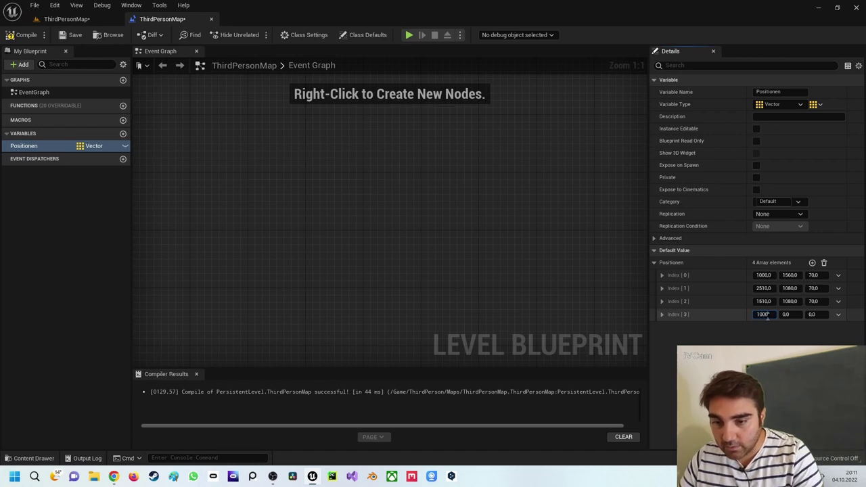
pyautogui.click(76, 22)
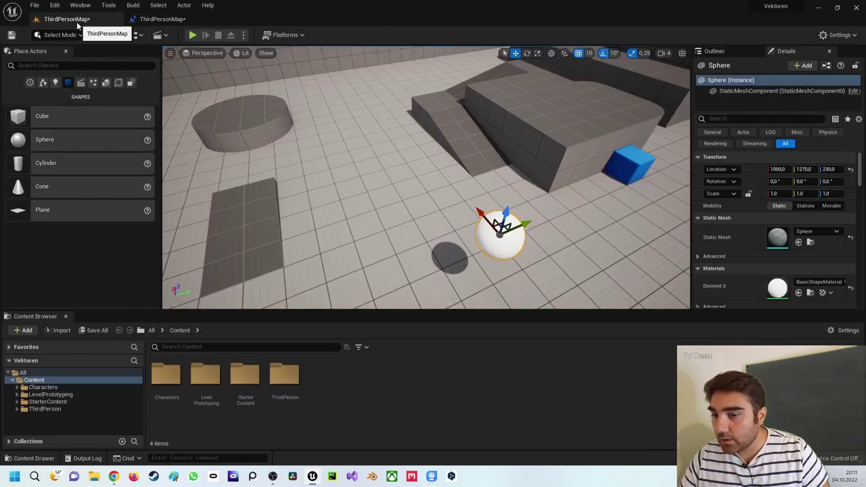
pyautogui.click(163, 18)
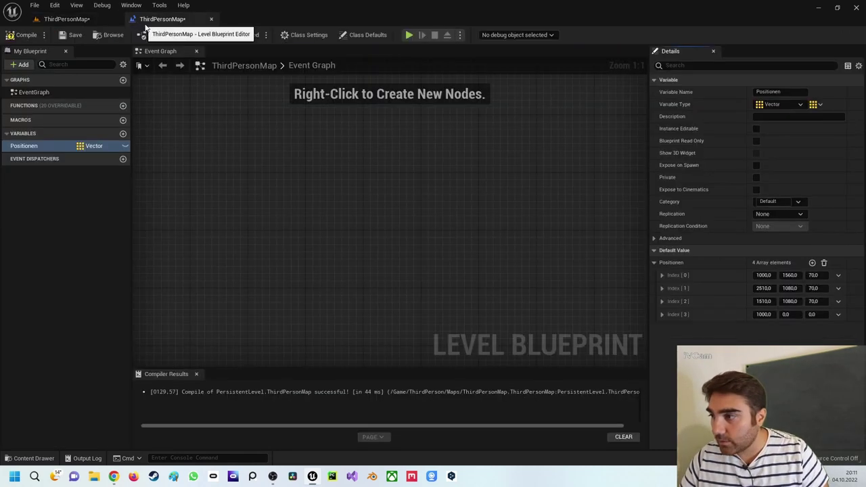
pyautogui.click(796, 314)
pyautogui.write('127')
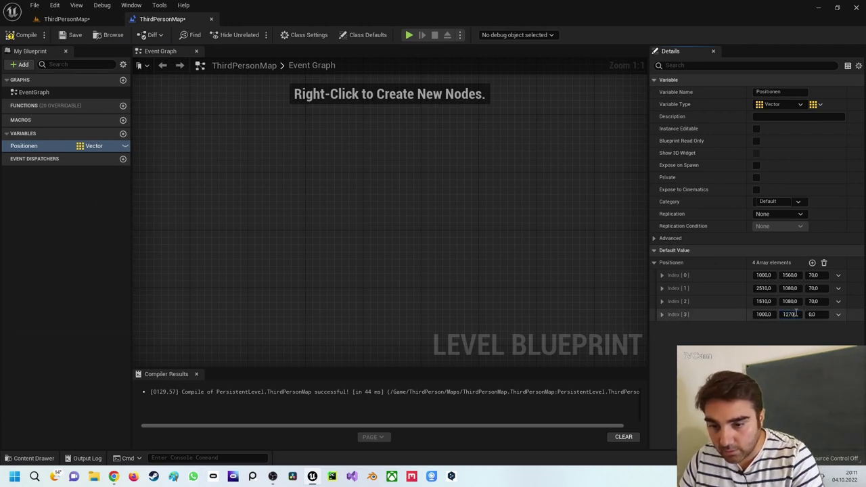
pyautogui.write('0')
pyautogui.press('Tab')
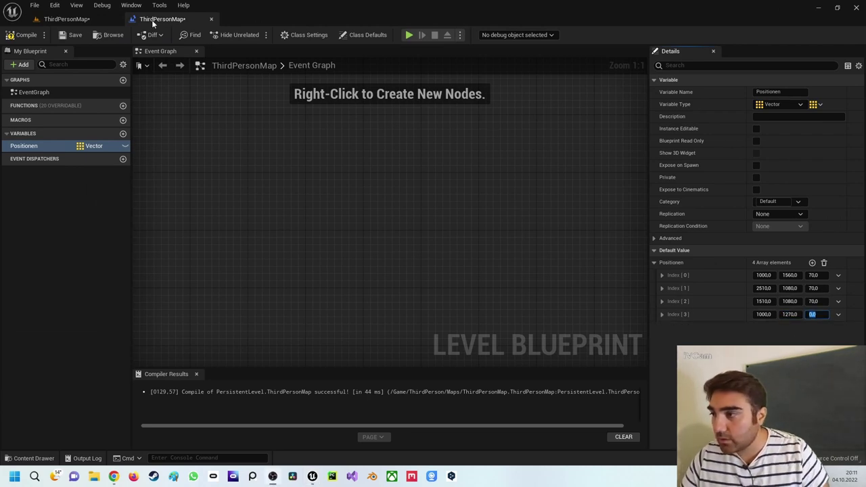
pyautogui.click(79, 23)
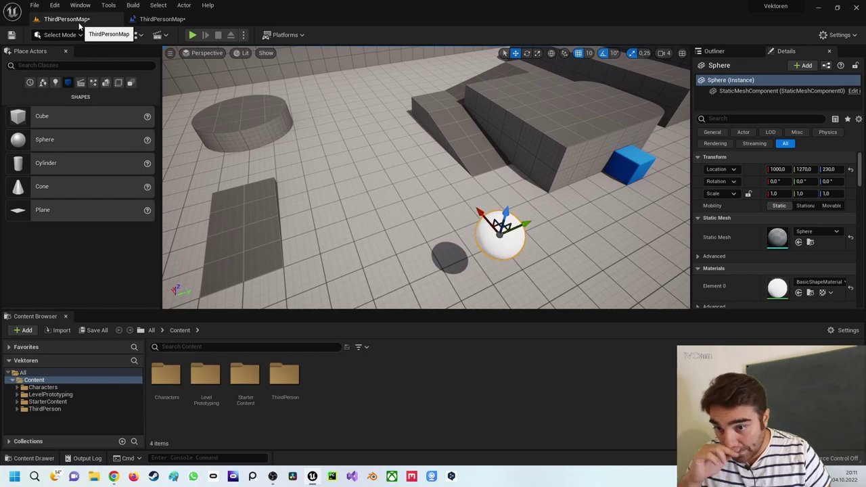
pyautogui.click(162, 19)
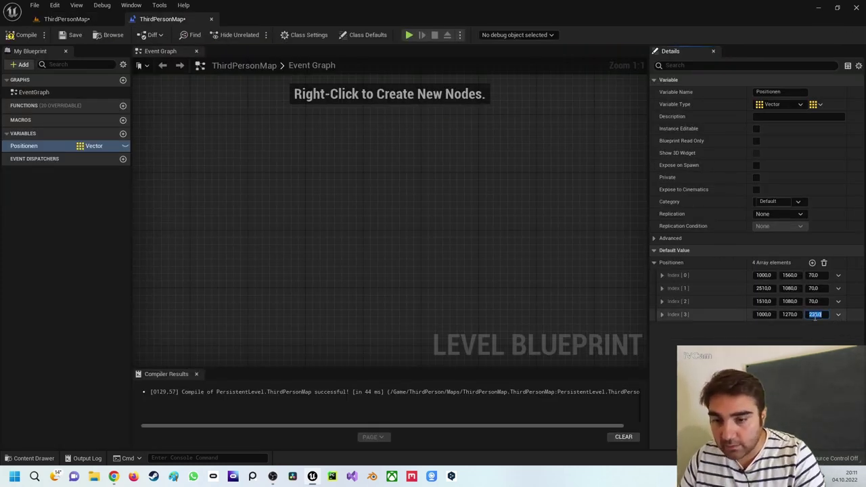
pyautogui.click(22, 35)
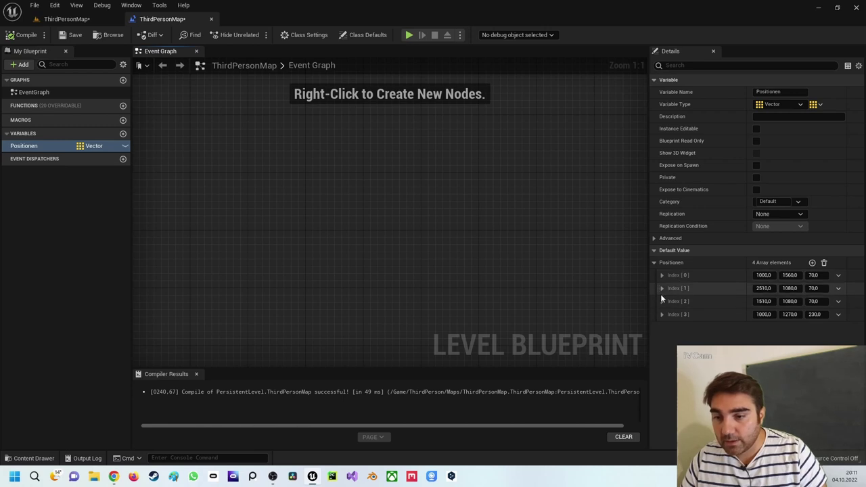
# - Add a Keyboard '1' event node to the event graph
pyautogui.rightClick(265, 194)
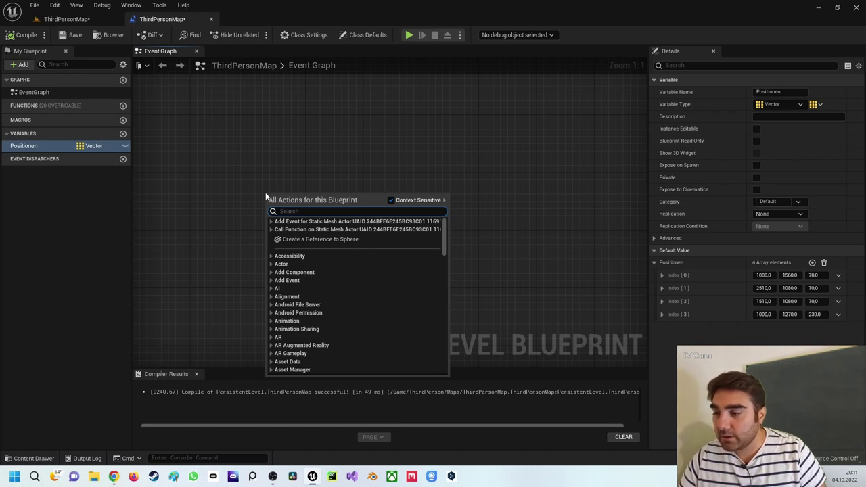
pyautogui.write('1')
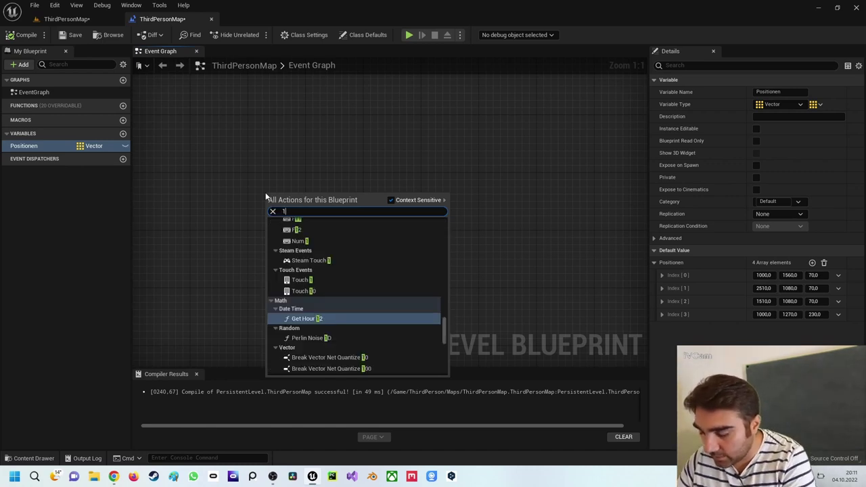
pyautogui.write(' key')
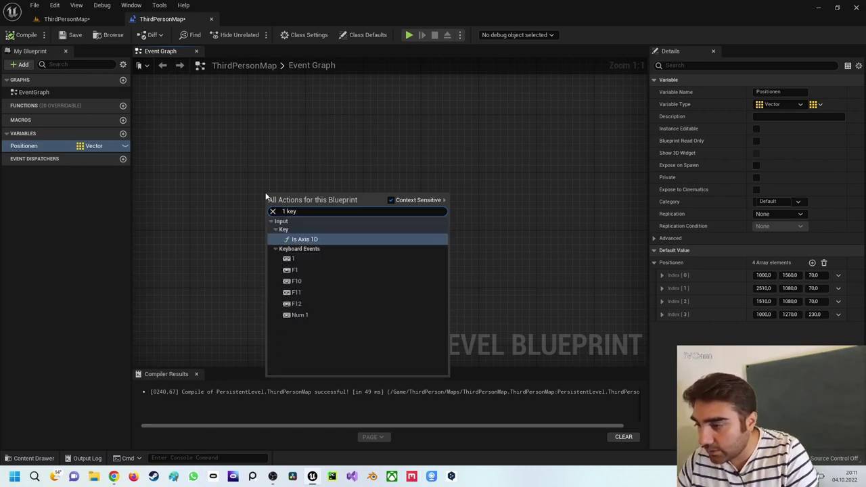
pyautogui.press('Down')
pyautogui.press('Return')
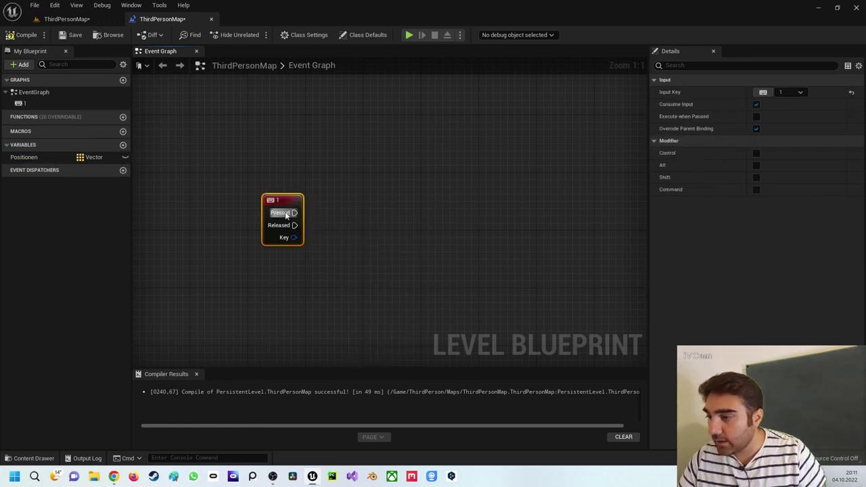
pyautogui.moveTo(294, 212); pyautogui.dragTo(262, 149)
pyautogui.press('Escape')
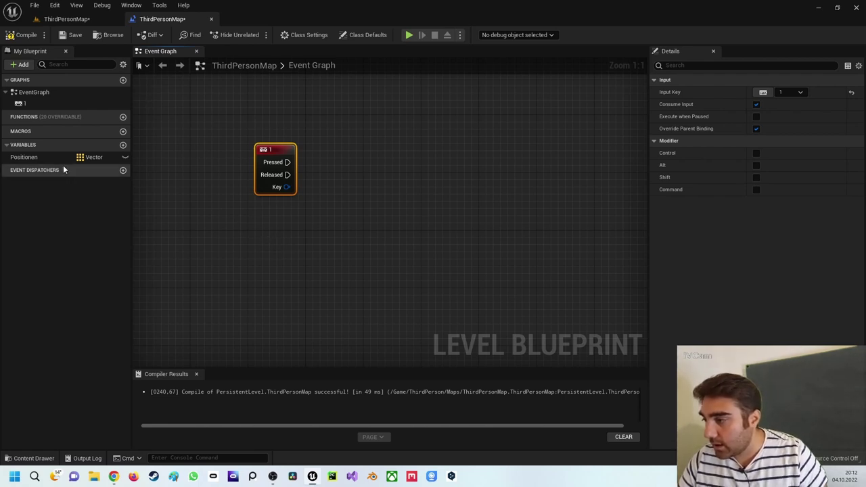
# - Drop the Positionen variable into the graph as a Get node
pyautogui.click(22, 157)
pyautogui.moveTo(24, 160)
pyautogui.mouseDown()
pyautogui.moveTo(252, 262)
pyautogui.moveTo(232, 232)
pyautogui.mouseUp()
pyautogui.click(281, 280)
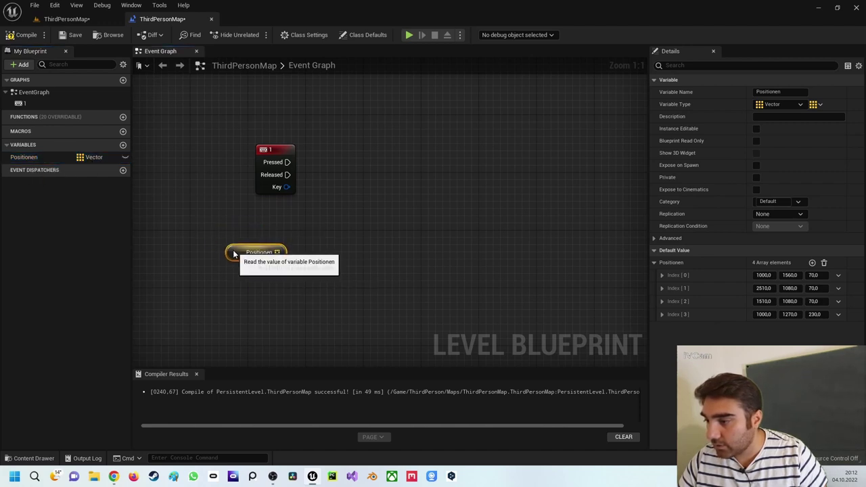
pyautogui.click(264, 236)
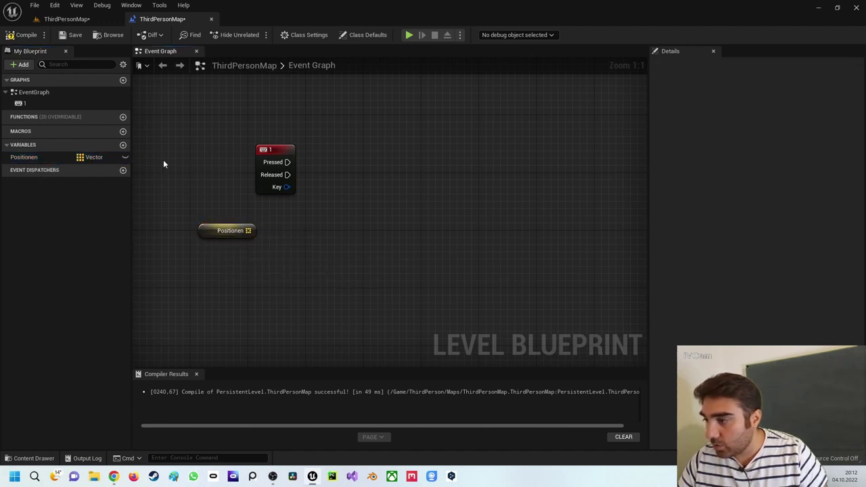
# - Create a reference node to the selected Sphere and place Positionen below it
pyautogui.click(66, 19)
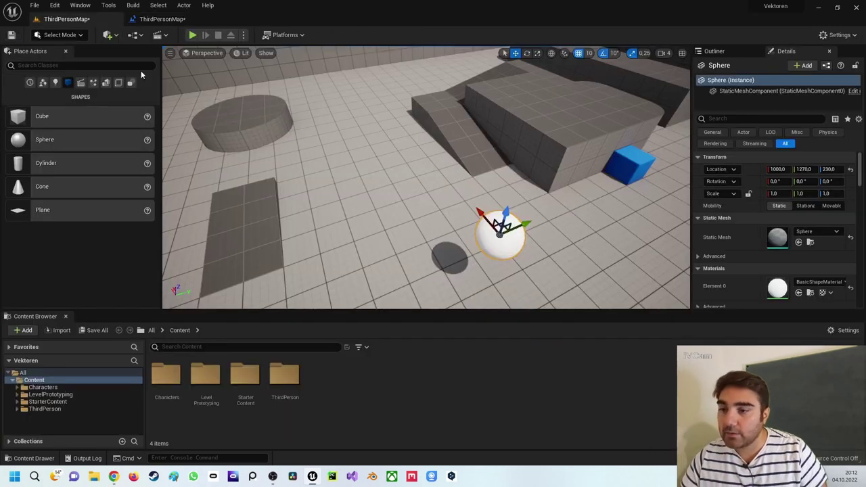
pyautogui.click(162, 19)
pyautogui.click(67, 19)
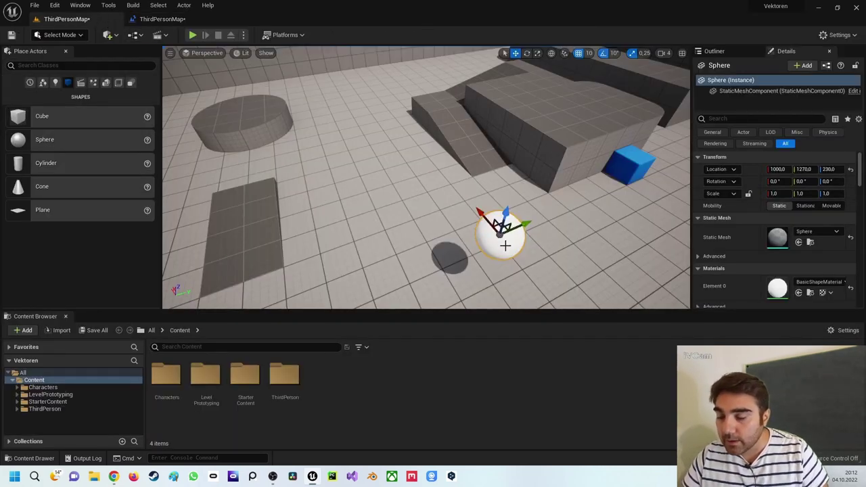
pyautogui.click(162, 19)
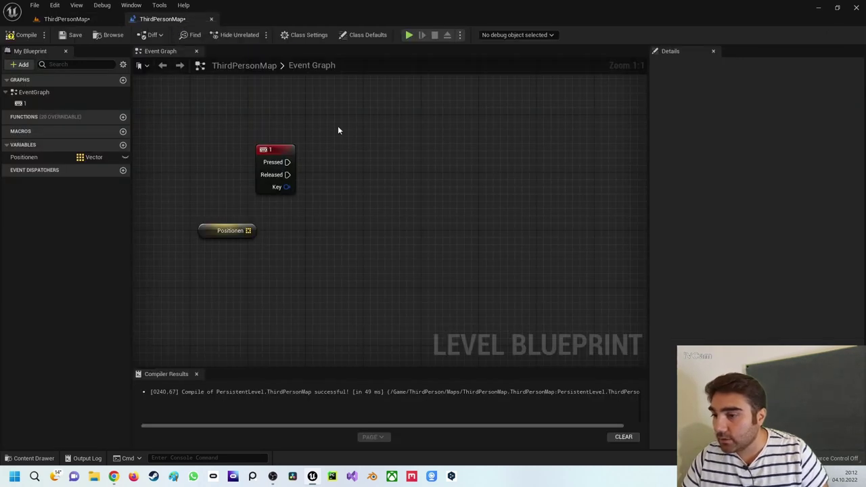
pyautogui.rightClick(337, 218)
pyautogui.click(367, 264)
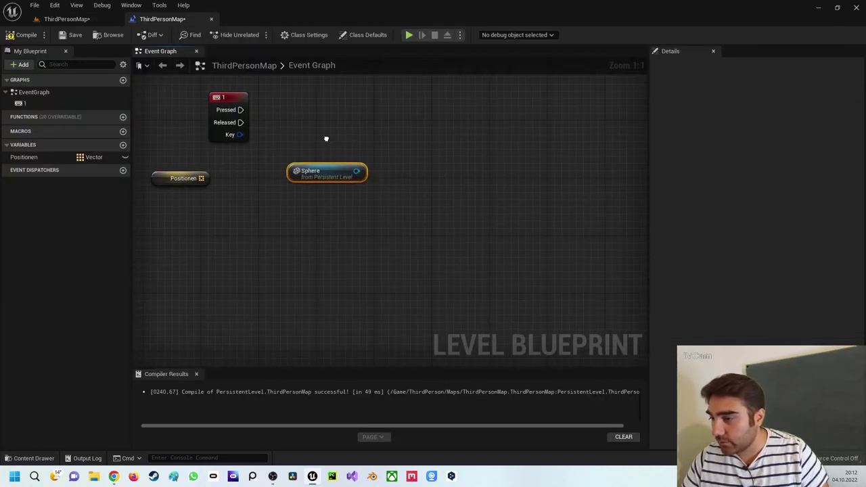
pyautogui.moveTo(383, 206); pyautogui.dragTo(341, 210, button='right')
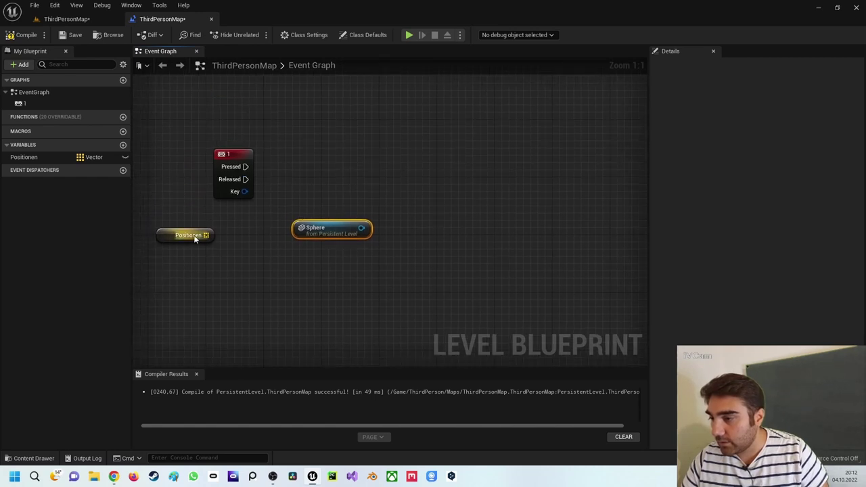
pyautogui.moveTo(166, 236); pyautogui.dragTo(318, 258)
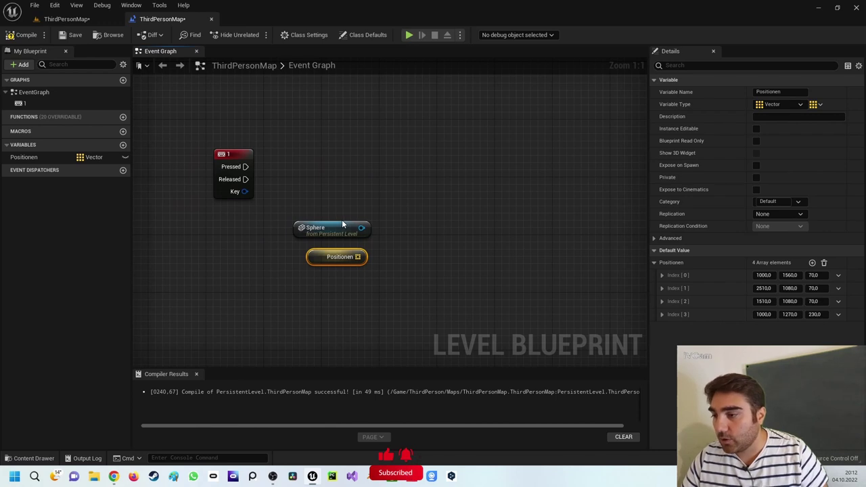
pyautogui.moveTo(362, 228); pyautogui.dragTo(419, 181)
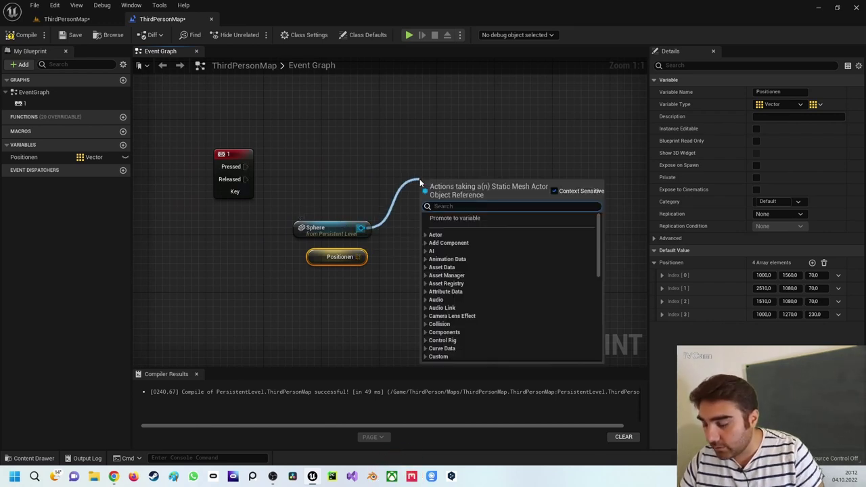
# - Add a Set Actor Location node for the Sphere, driven by the 1 key's Pressed pin
pyautogui.write('set')
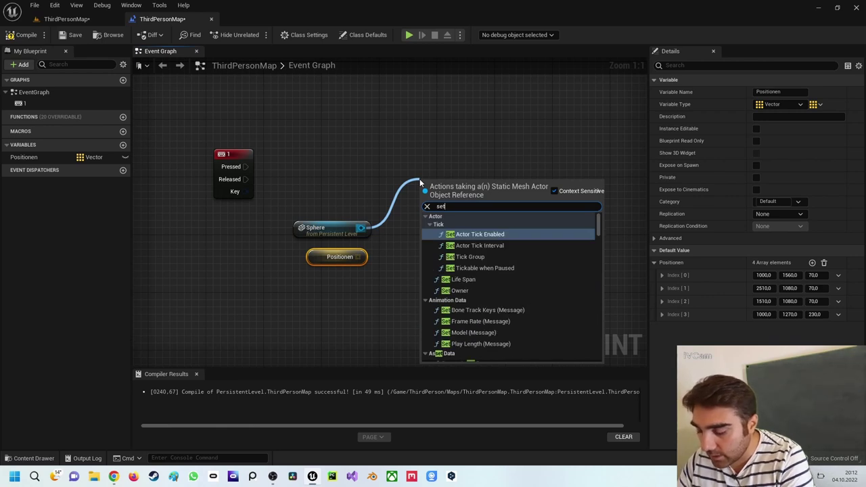
pyautogui.write(' actor ')
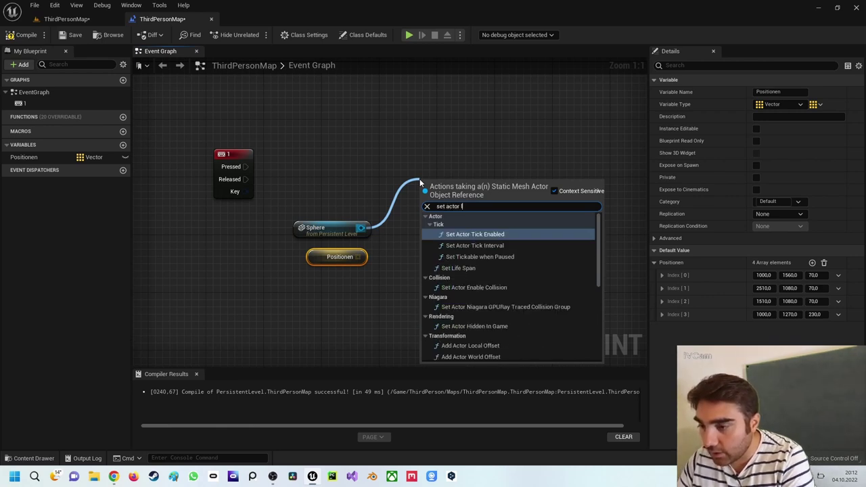
pyautogui.write('lo')
pyautogui.press('Down')
pyautogui.press('Down')
pyautogui.press('Return')
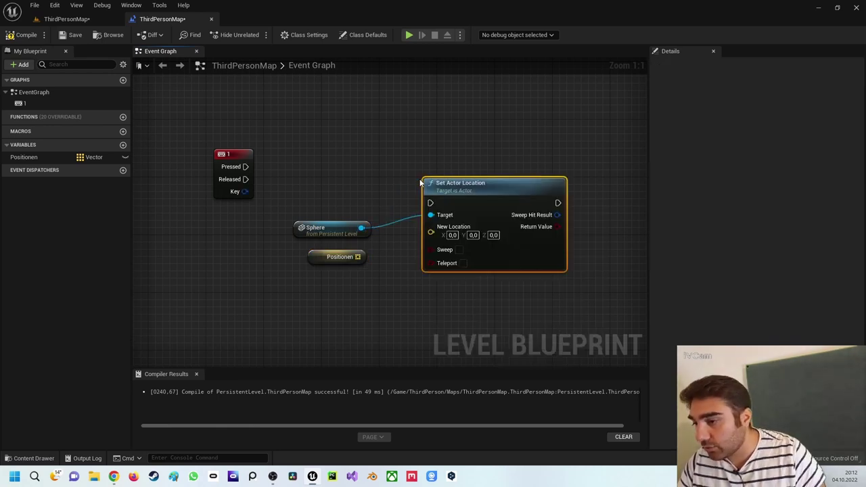
pyautogui.moveTo(559, 241); pyautogui.dragTo(537, 211)
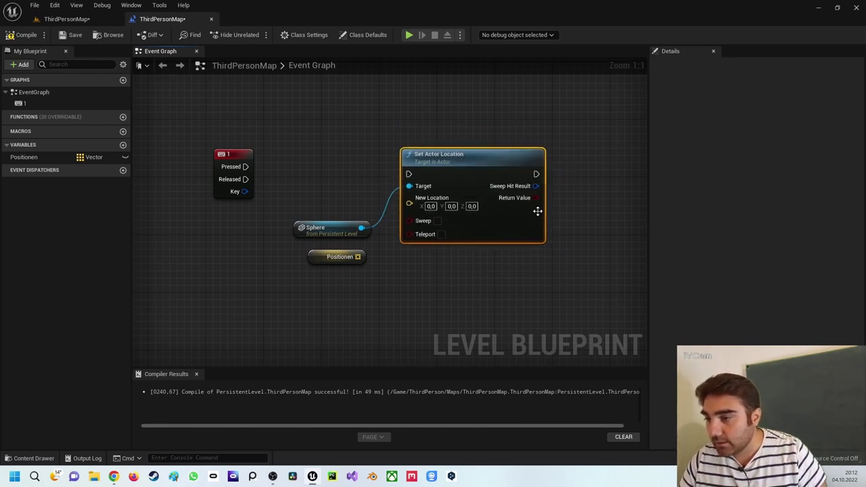
pyautogui.moveTo(246, 166)
pyautogui.mouseDown()
pyautogui.moveTo(409, 174)
pyautogui.moveTo(424, 157)
pyautogui.mouseUp()
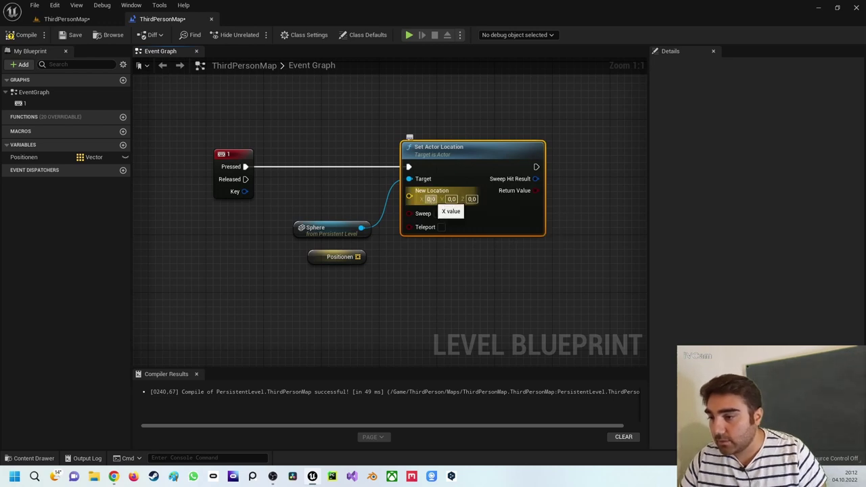
# - Rearrange the Sphere reference and Positionen nodes beneath Set Actor Location
pyautogui.moveTo(333, 226); pyautogui.dragTo(325, 204)
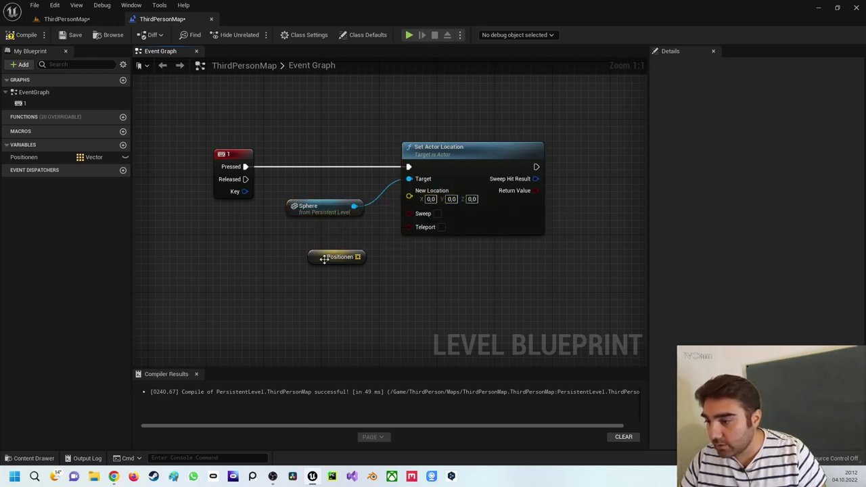
pyautogui.moveTo(324, 259); pyautogui.dragTo(215, 288)
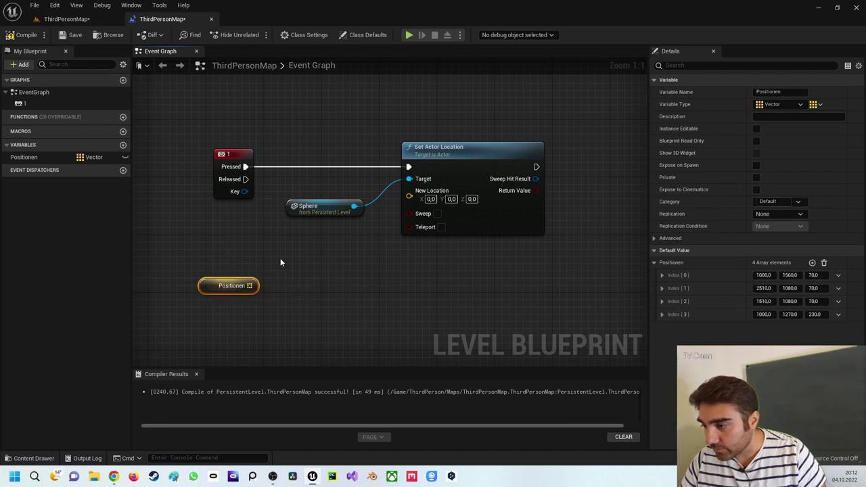
pyautogui.moveTo(281, 263); pyautogui.dragTo(307, 222, button='right')
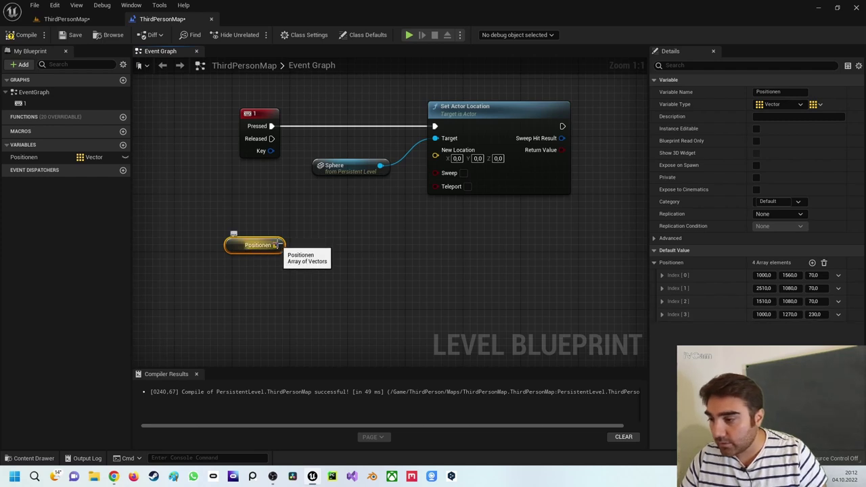
pyautogui.moveTo(276, 244); pyautogui.dragTo(341, 223)
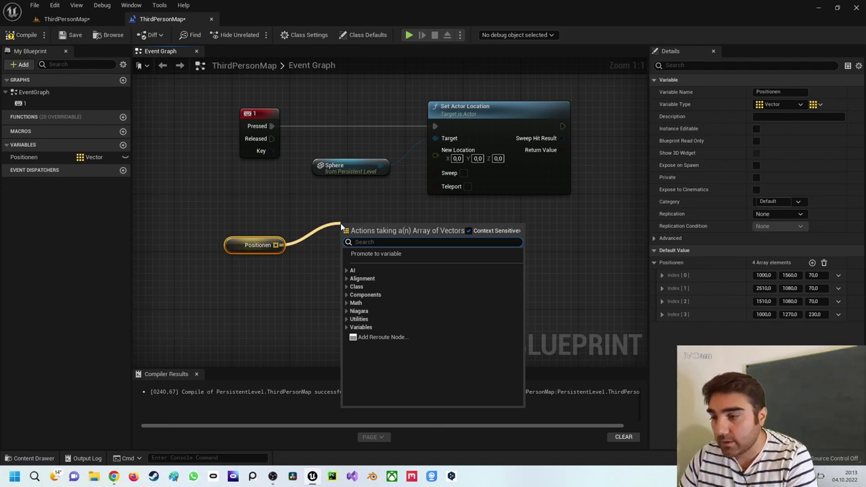
# - Add a Get (a copy) node on Positionen, index 0, feeding New Location
pyautogui.write('get')
pyautogui.press('Down')
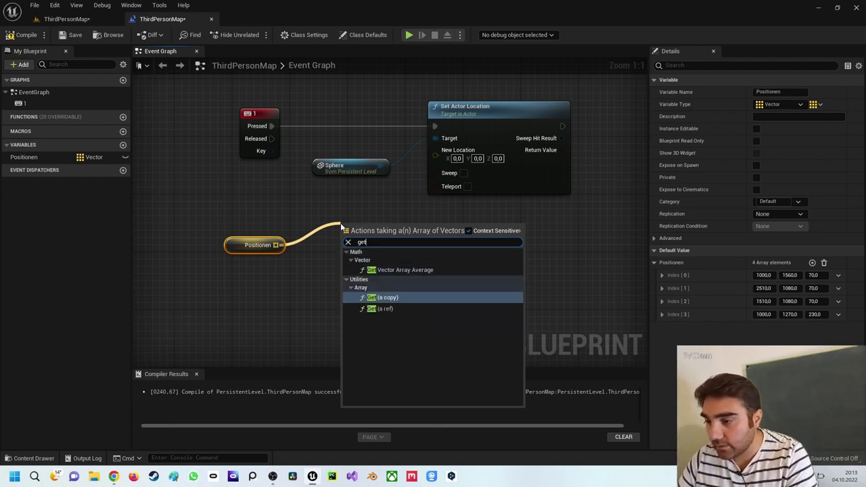
pyautogui.press('Return')
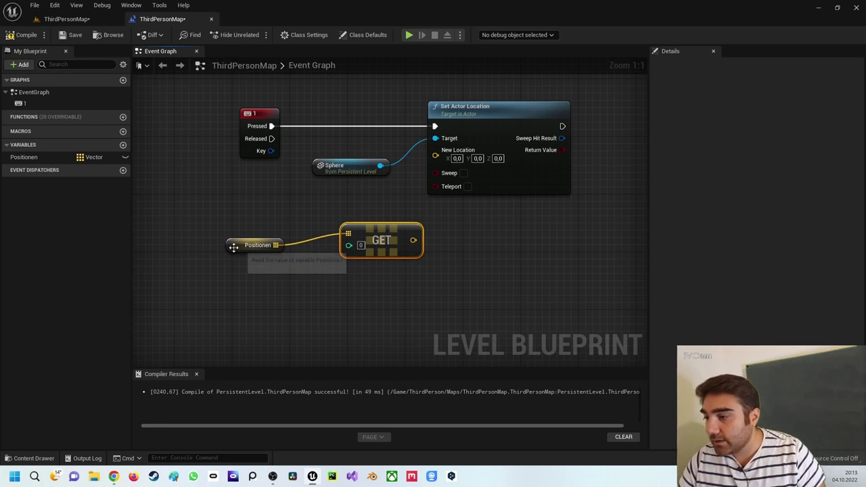
pyautogui.moveTo(261, 245)
pyautogui.mouseDown()
pyautogui.moveTo(287, 238)
pyautogui.moveTo(284, 231)
pyautogui.mouseUp()
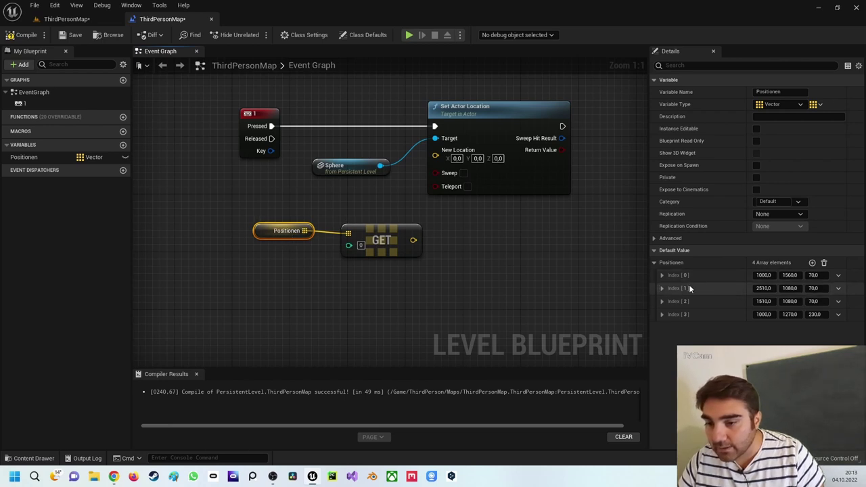
pyautogui.moveTo(414, 239); pyautogui.dragTo(436, 150)
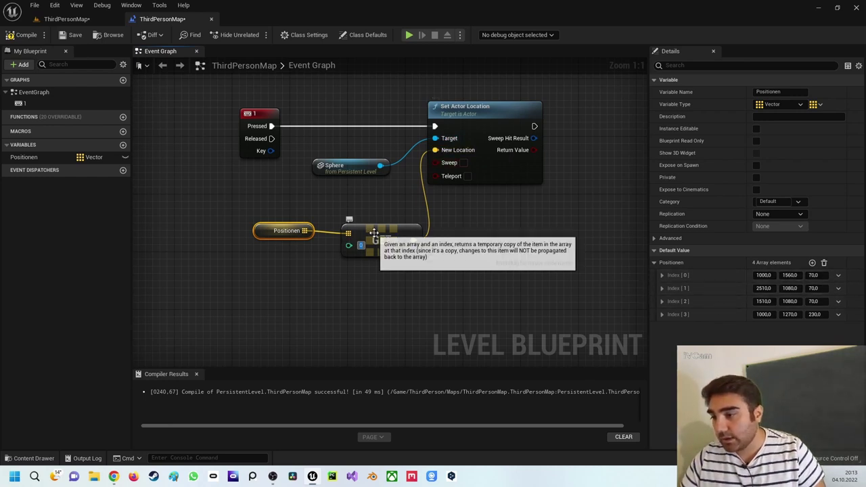
# - Tidy the Positionen and GET nodes into place in the graph
pyautogui.moveTo(369, 247); pyautogui.dragTo(369, 240)
pyautogui.click(277, 231)
pyautogui.moveTo(278, 237); pyautogui.dragTo(348, 197, button='right')
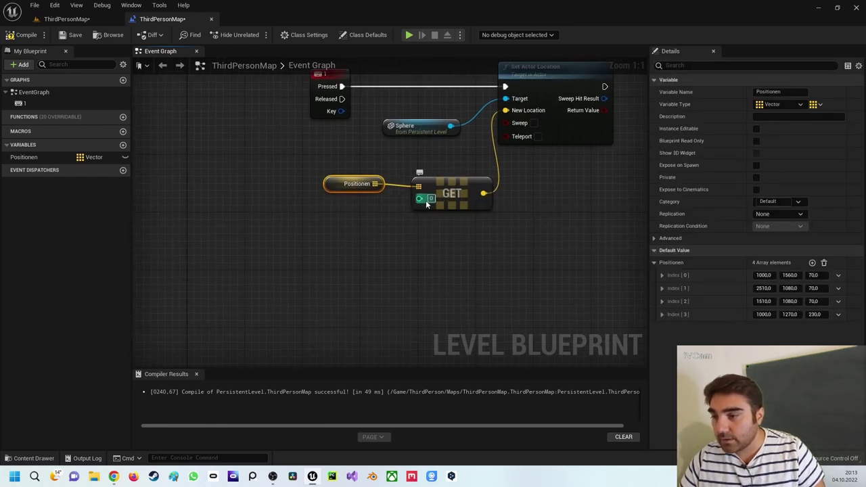
pyautogui.moveTo(378, 235); pyautogui.dragTo(409, 228, button='right')
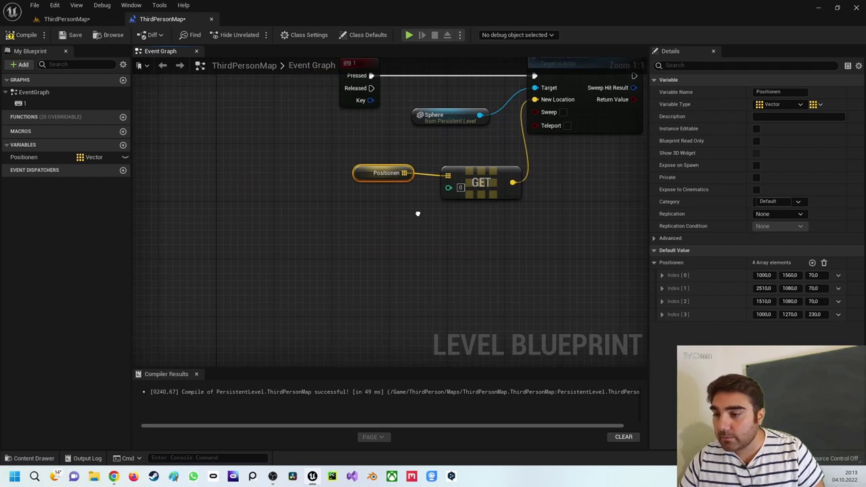
pyautogui.moveTo(362, 178); pyautogui.dragTo(363, 163)
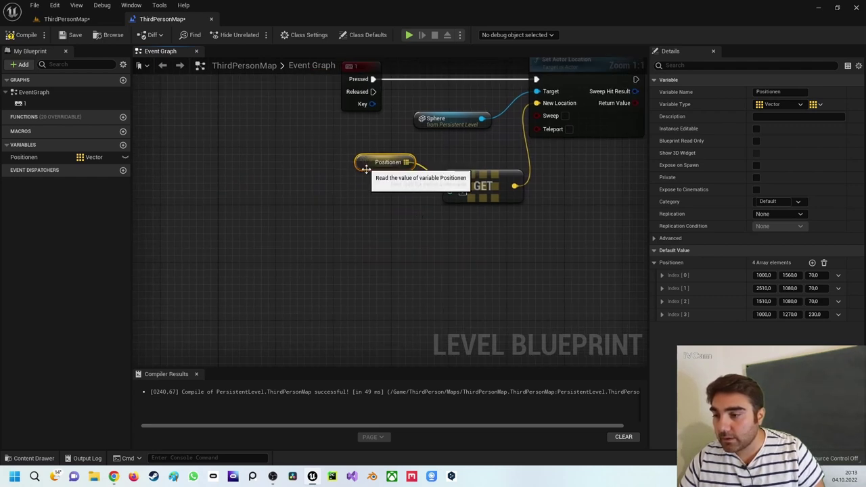
# - Add a Random Integer node to the graph by searching 'random int'
pyautogui.click(388, 227)
pyautogui.rightClick(302, 207)
pyautogui.write('r')
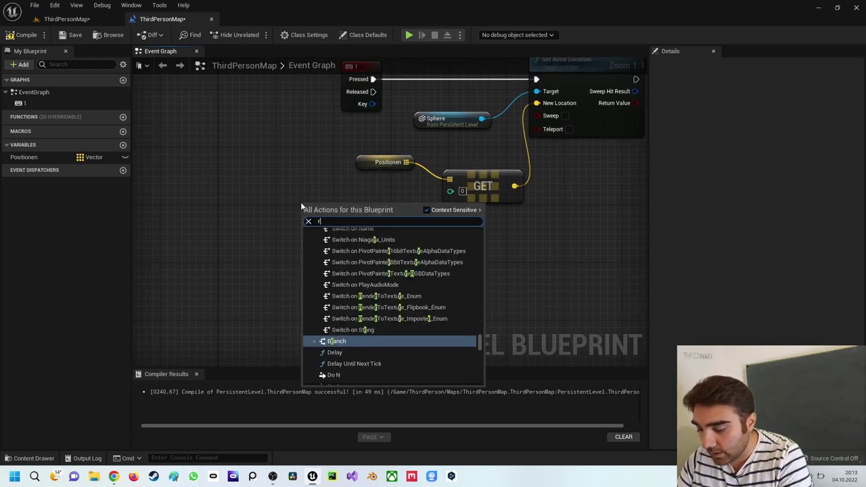
pyautogui.write('andim')
pyautogui.press('BackSpace')
pyautogui.press('BackSpace')
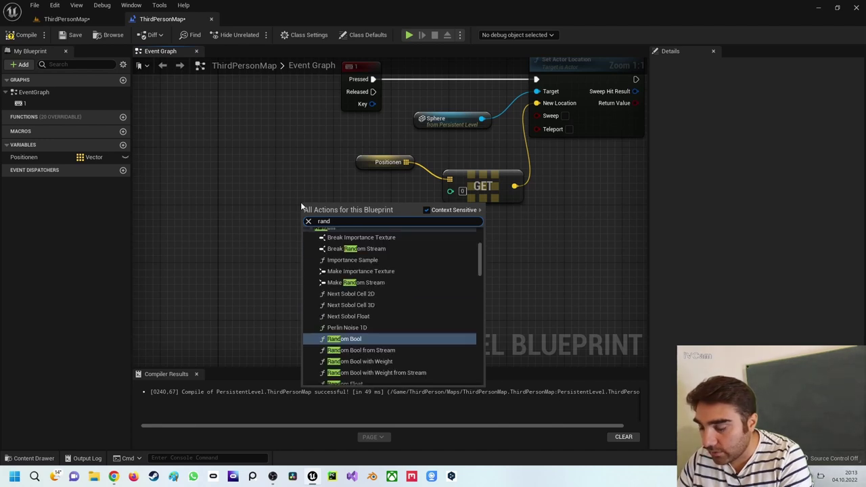
pyautogui.write('i')
pyautogui.press('BackSpace')
pyautogui.write('om')
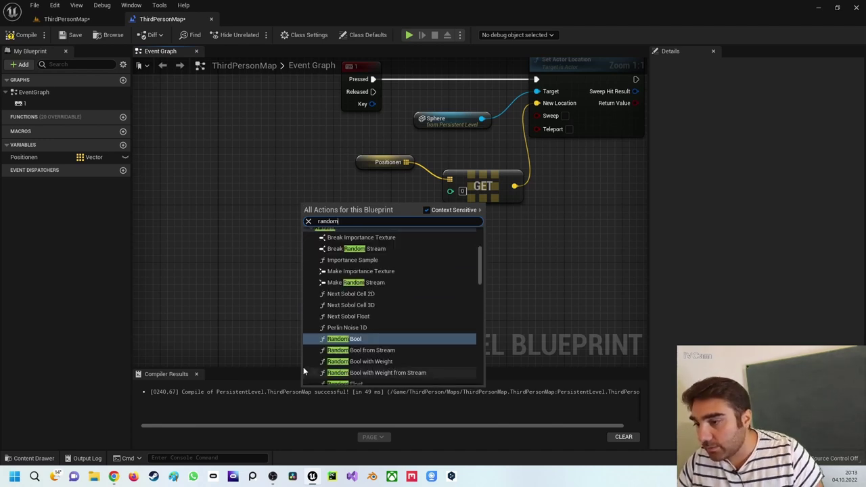
pyautogui.write(' int')
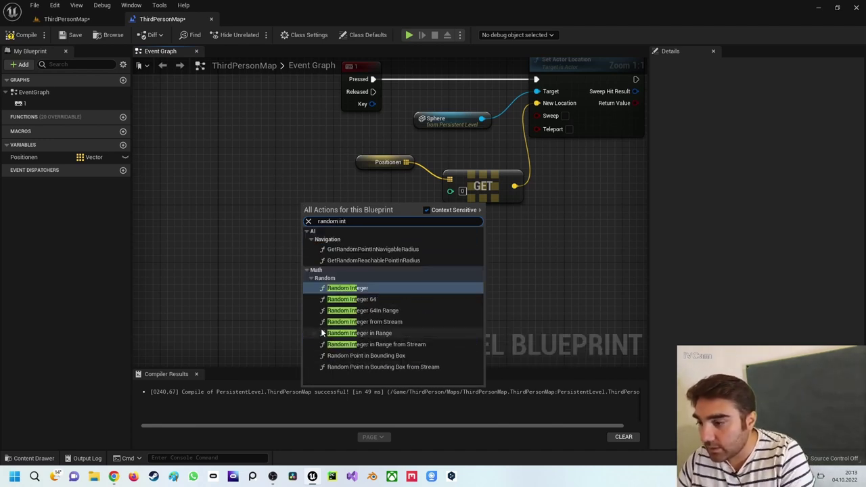
pyautogui.press('Return')
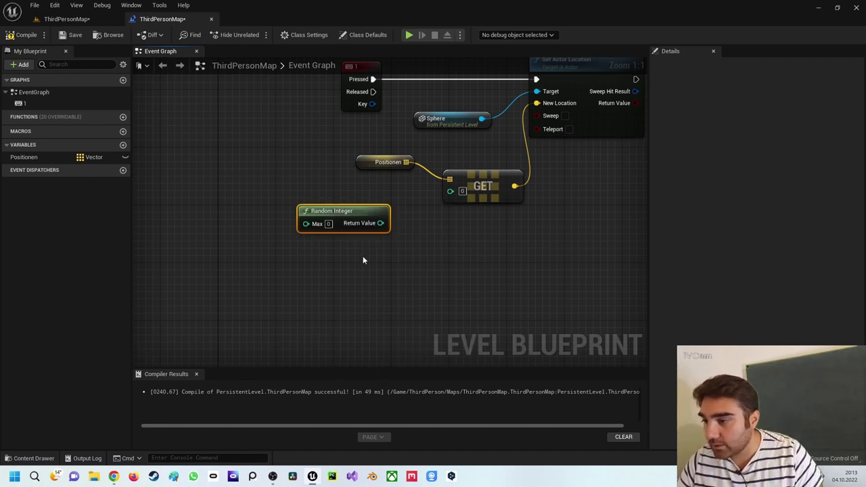
# - Wire Random Integer's Return Value into the Get node's index pin, leaving Max at 0
pyautogui.moveTo(379, 223); pyautogui.dragTo(449, 192)
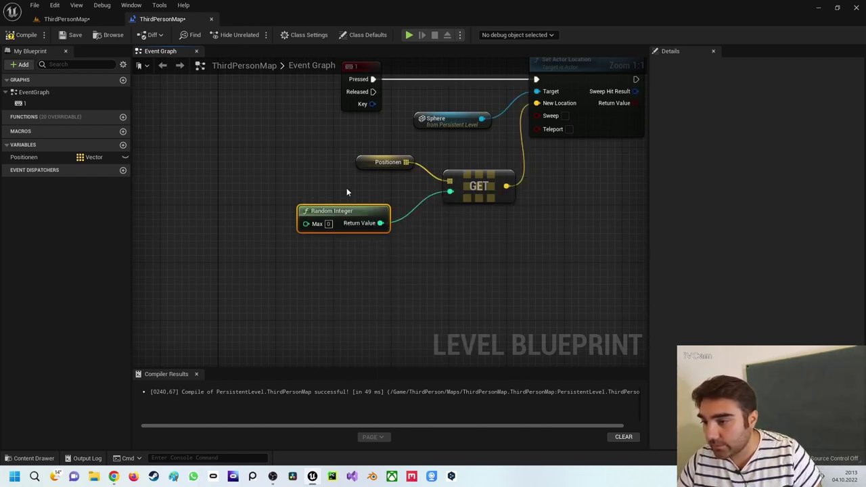
pyautogui.moveTo(344, 210); pyautogui.dragTo(381, 197)
pyautogui.moveTo(366, 163); pyautogui.dragTo(342, 147)
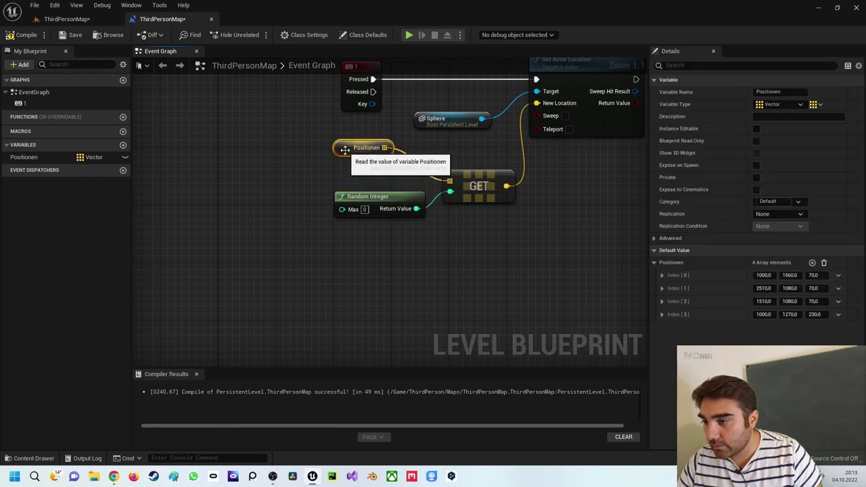
pyautogui.click(362, 197)
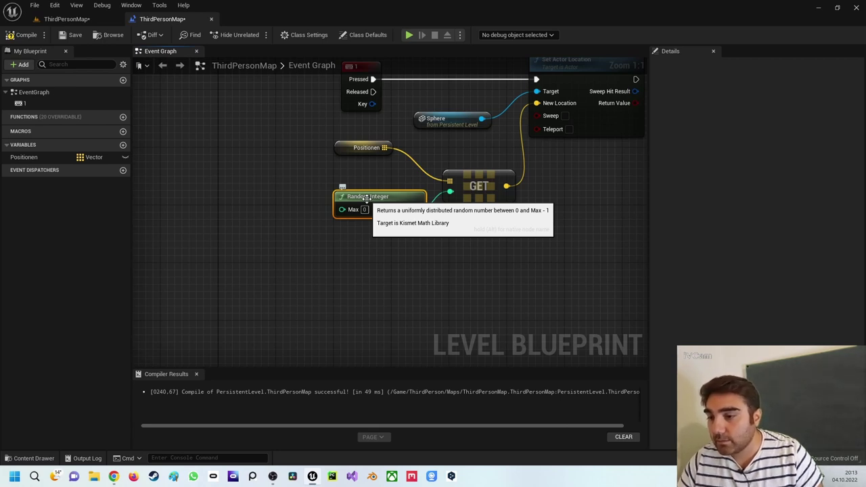
pyautogui.click(364, 209)
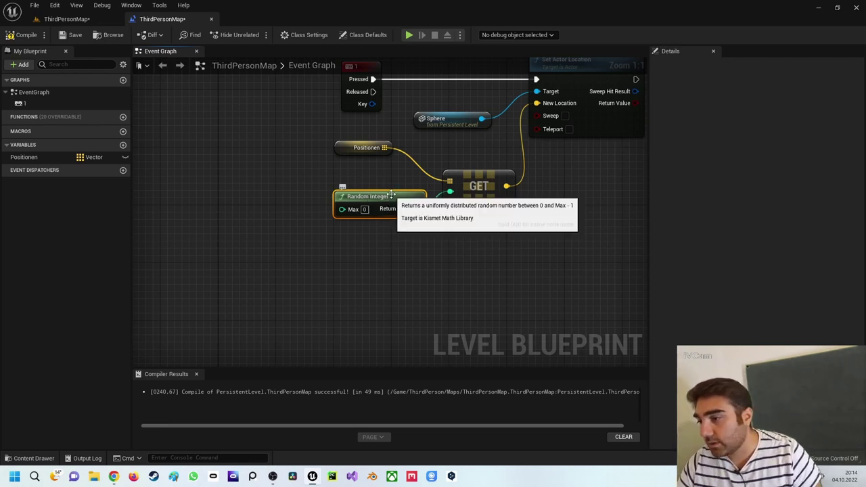
# - Move the Positionen node to the graph's left edge and clear space around it
pyautogui.moveTo(339, 148); pyautogui.dragTo(178, 163)
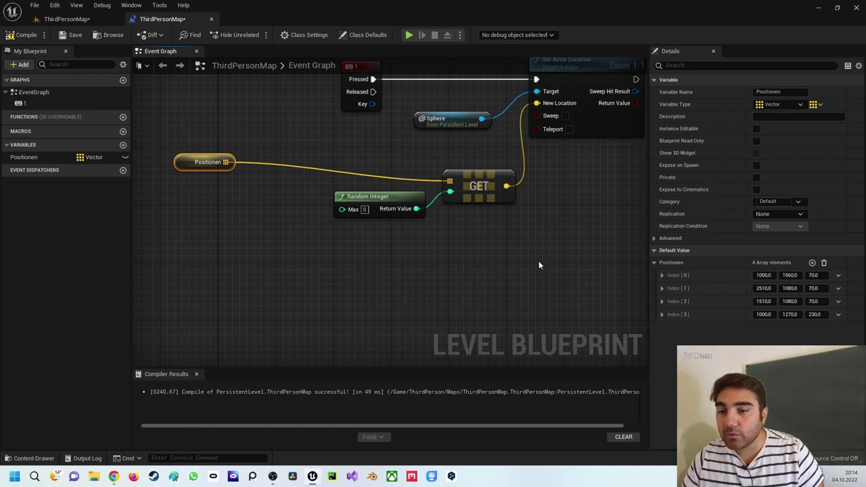
pyautogui.moveTo(209, 157); pyautogui.dragTo(187, 156)
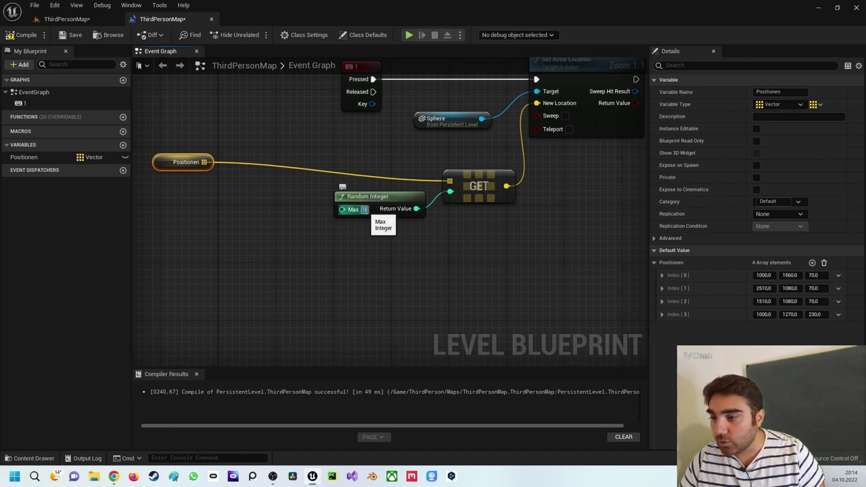
pyautogui.click(386, 308)
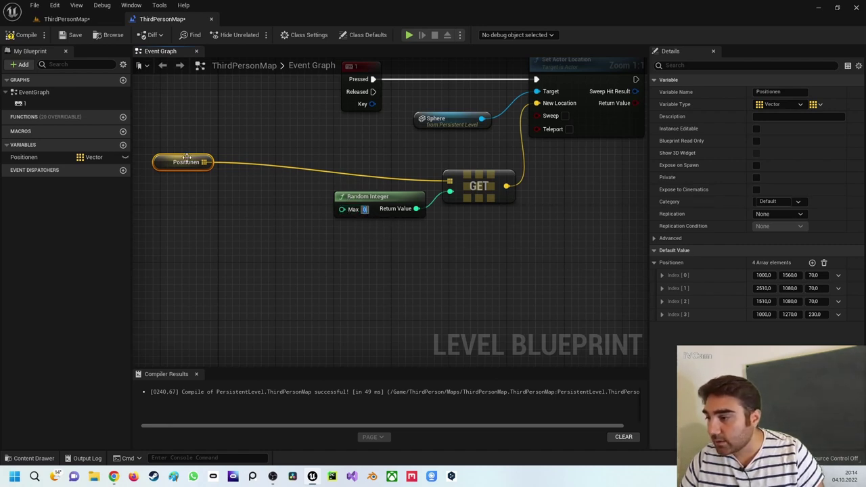
pyautogui.moveTo(186, 161); pyautogui.dragTo(137, 155)
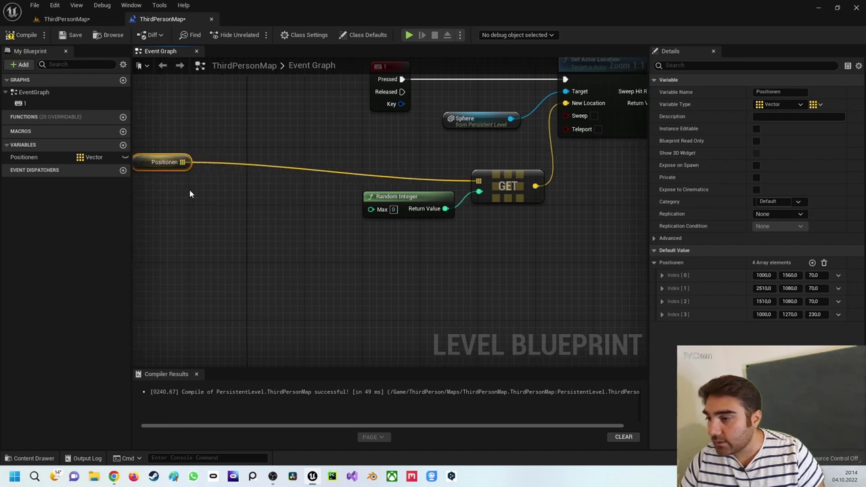
pyautogui.moveTo(189, 194); pyautogui.dragTo(267, 203, button='right')
pyautogui.moveTo(233, 172)
pyautogui.mouseDown()
pyautogui.moveTo(219, 187)
pyautogui.moveTo(259, 245)
pyautogui.mouseUp()
# - Add a LENGTH node for Positionen and wire its output into Random Integer's Max
pyautogui.write('length')
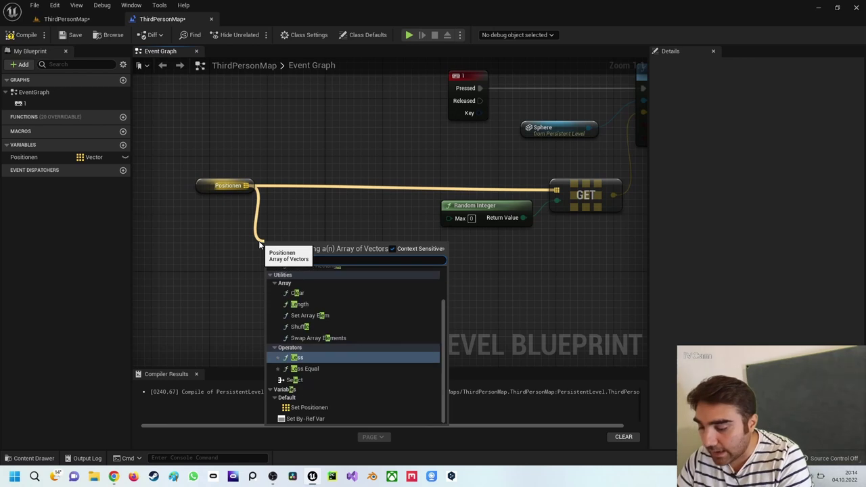
pyautogui.press('Return')
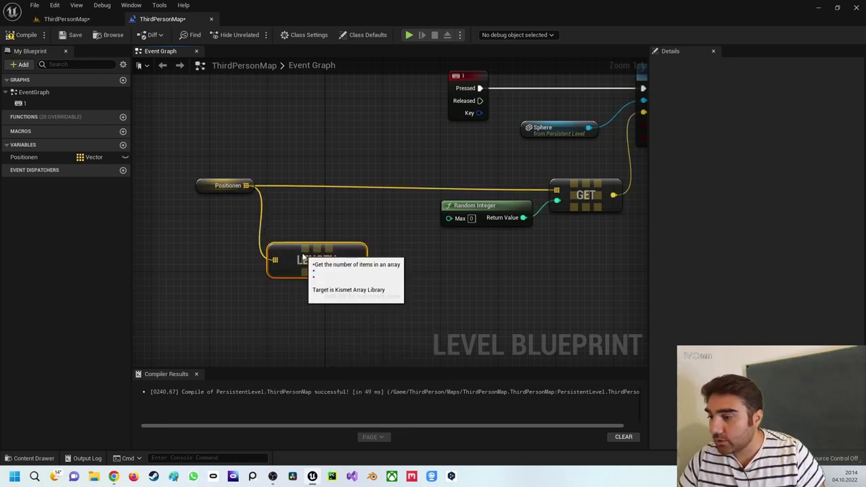
pyautogui.moveTo(306, 260); pyautogui.dragTo(306, 230)
pyautogui.moveTo(358, 229); pyautogui.dragTo(448, 218)
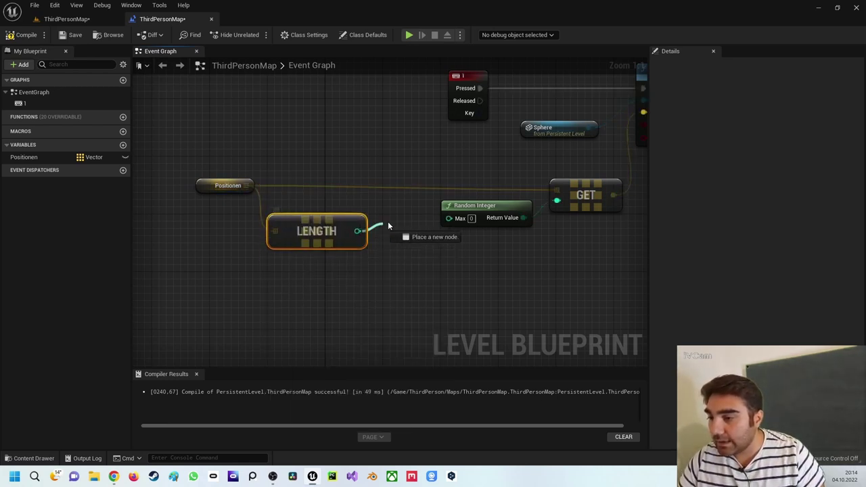
pyautogui.moveTo(315, 222); pyautogui.dragTo(352, 214)
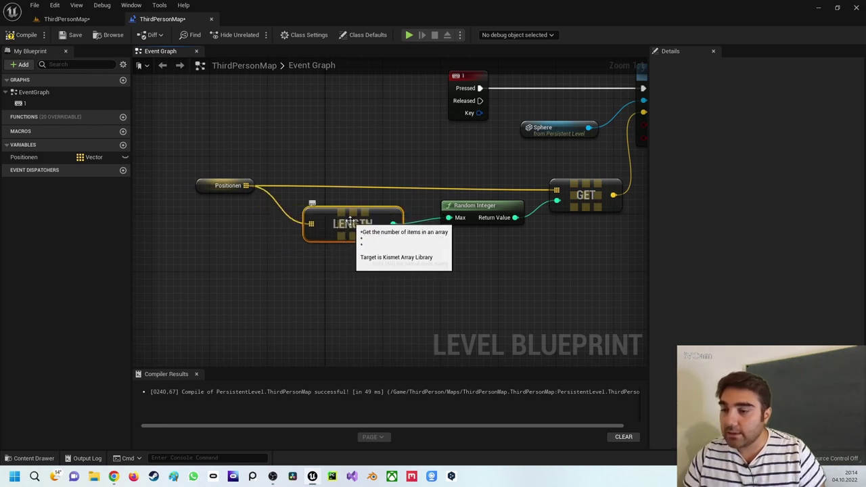
# - Check the Positionen and Random Integer nodes, then pan to Set Actor Location
pyautogui.click(220, 188)
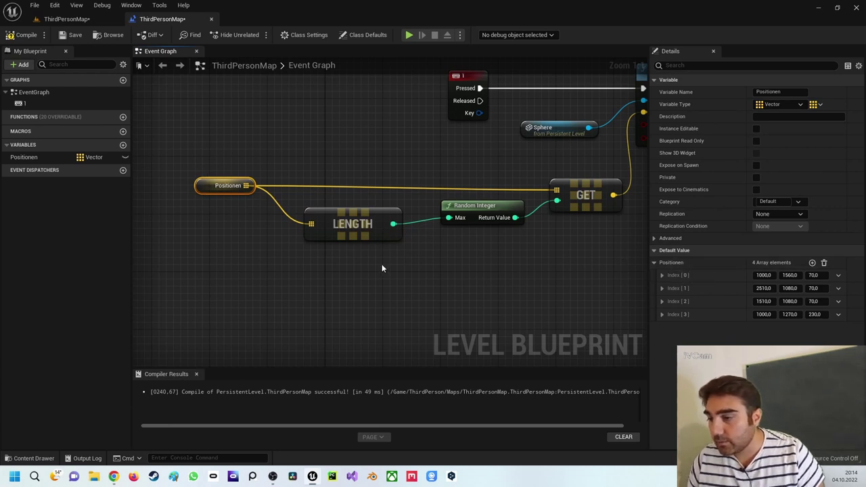
pyautogui.moveTo(377, 260); pyautogui.dragTo(347, 250, button='right')
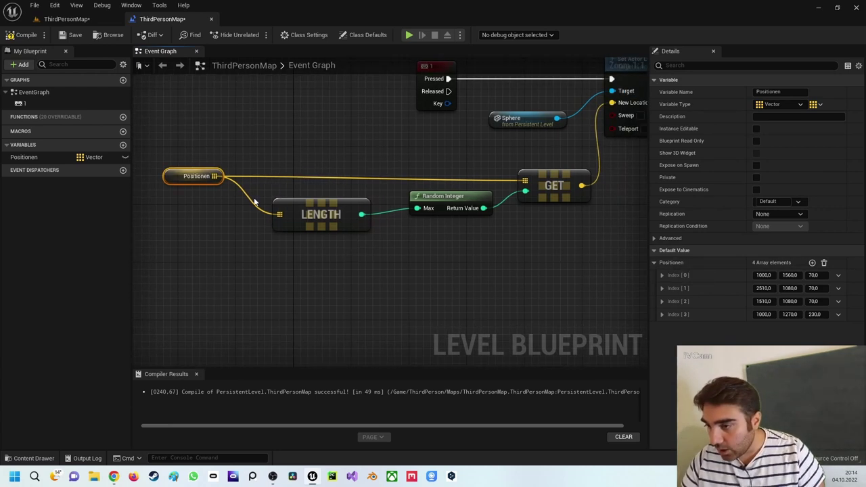
pyautogui.click(431, 197)
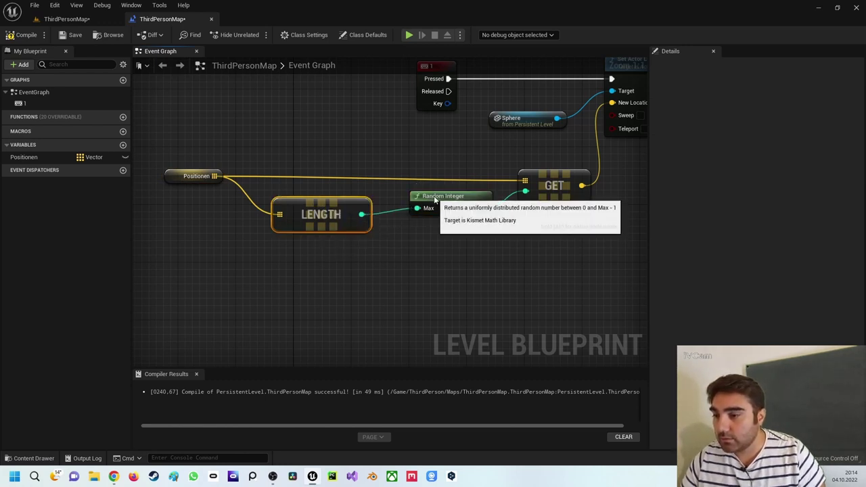
pyautogui.click(209, 177)
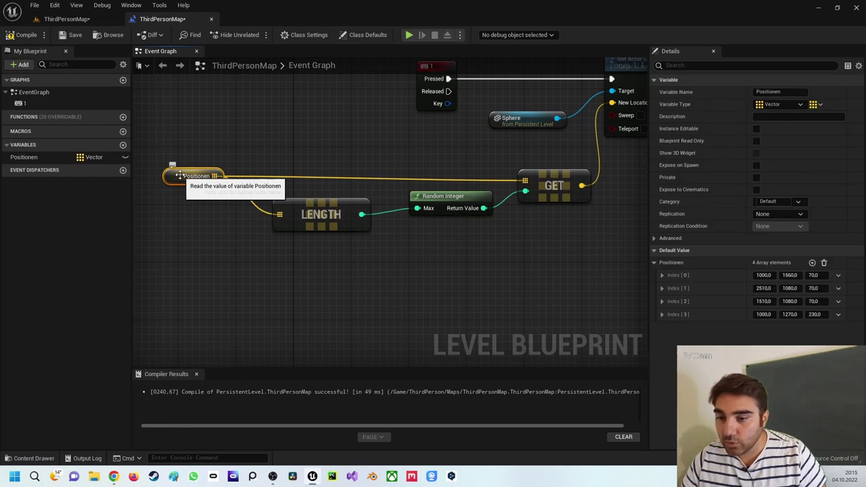
pyautogui.click(425, 195)
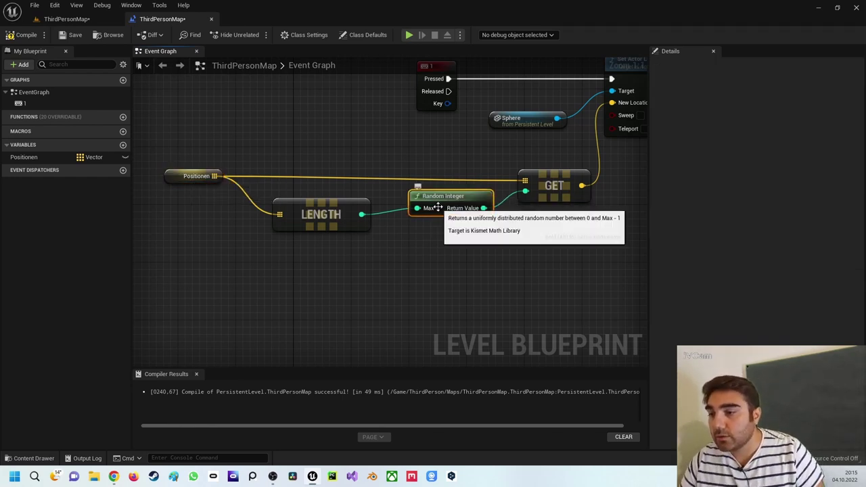
pyautogui.moveTo(470, 243); pyautogui.dragTo(473, 255, button='right')
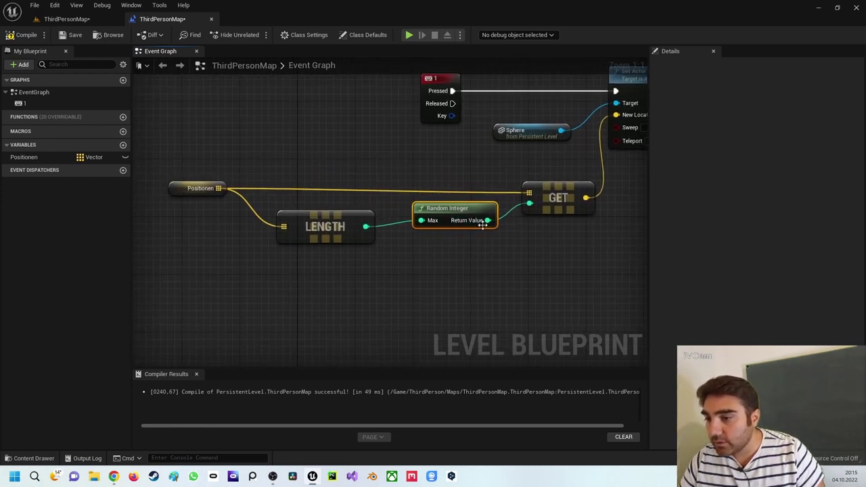
pyautogui.moveTo(482, 226); pyautogui.dragTo(353, 253, button='right')
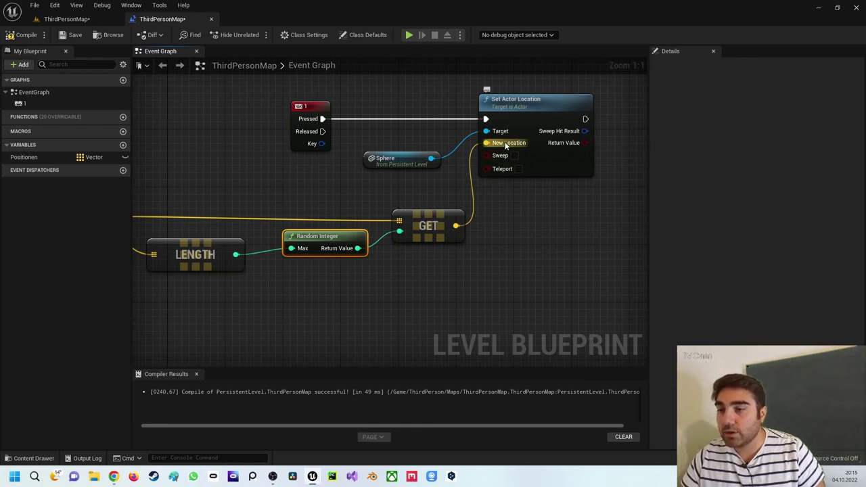
# - Recompile the Level Blueprint and test-play the level in a new window
pyautogui.click(25, 35)
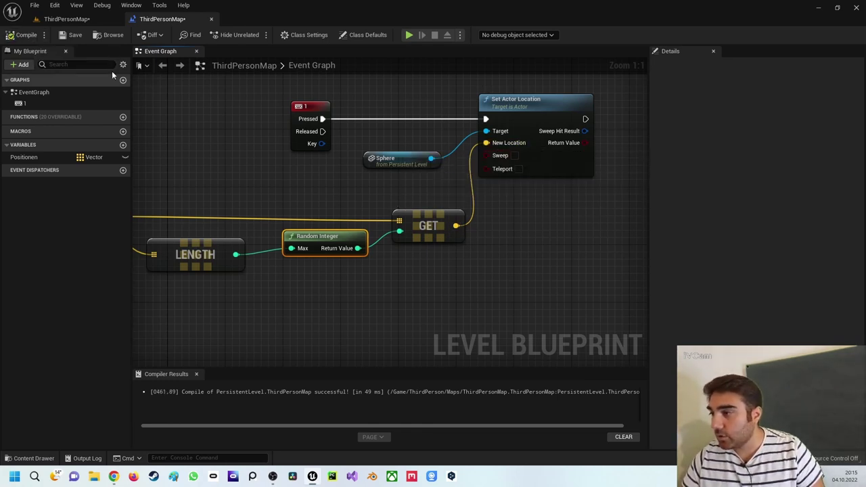
pyautogui.click(460, 35)
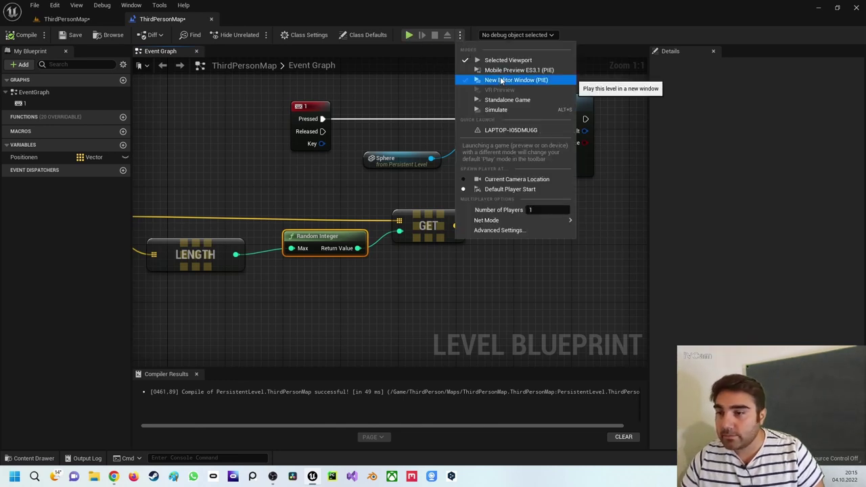
pyautogui.click(502, 80)
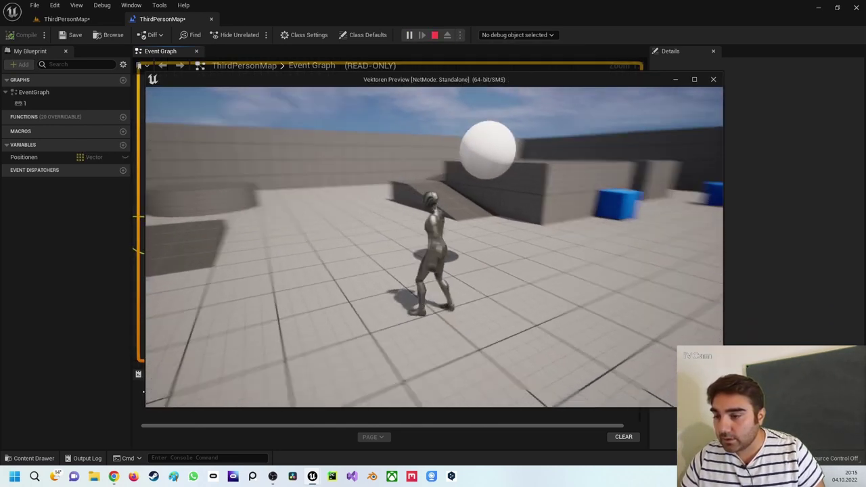
pyautogui.press('d')
pyautogui.press('s')
pyautogui.press('a')
pyautogui.press('w')
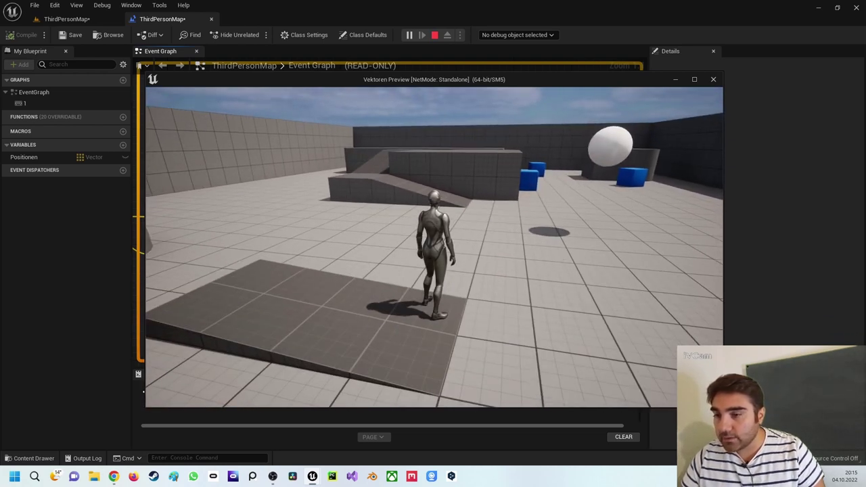
pyautogui.press('Escape')
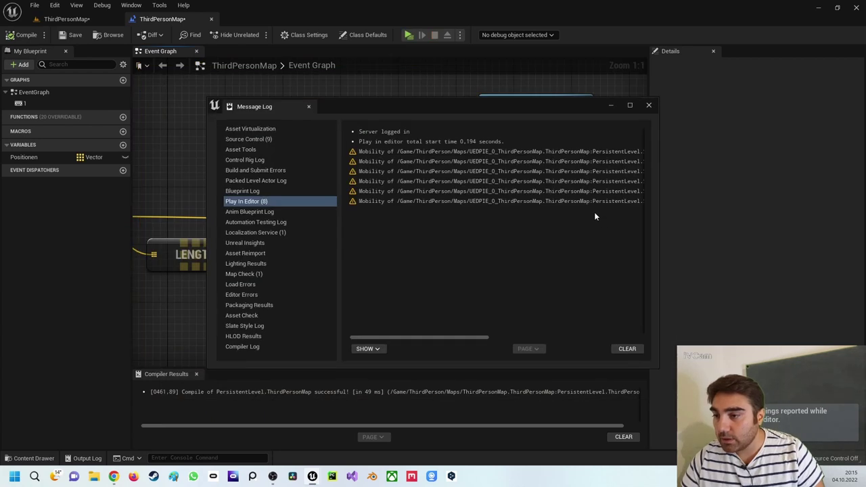
# - Close the Message Log and return to the ThirdPersonMap level editor
pyautogui.moveTo(468, 337); pyautogui.dragTo(623, 337)
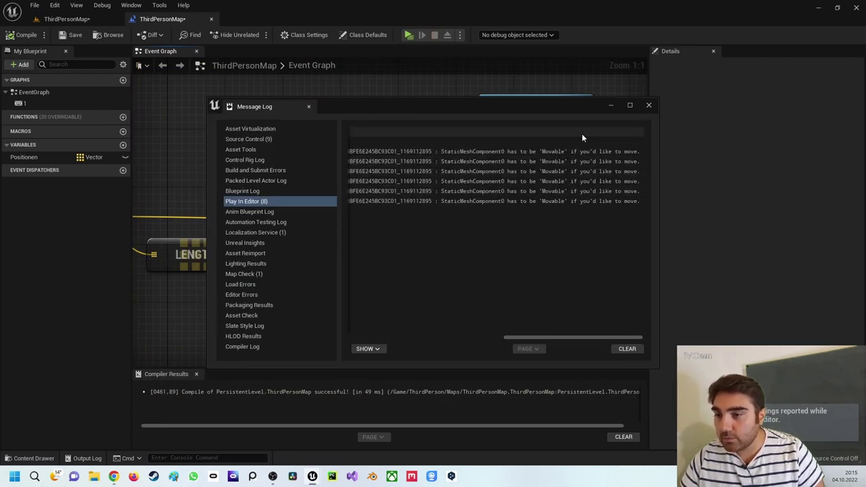
pyautogui.click(649, 106)
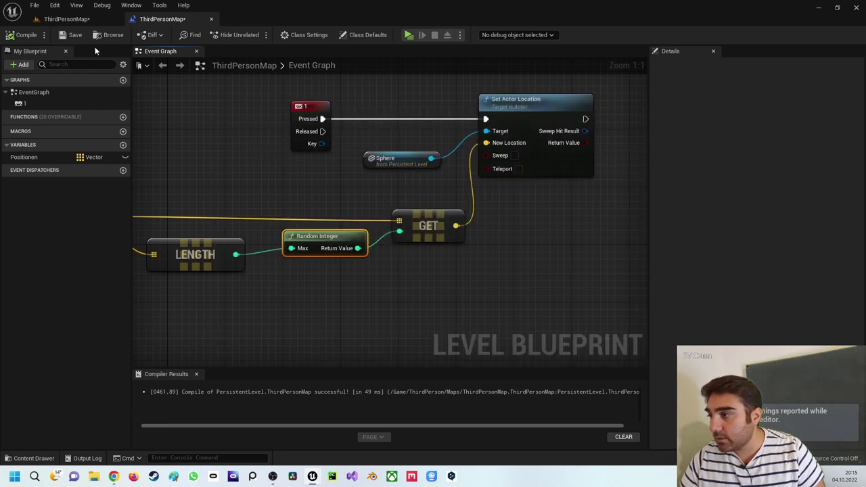
pyautogui.click(62, 19)
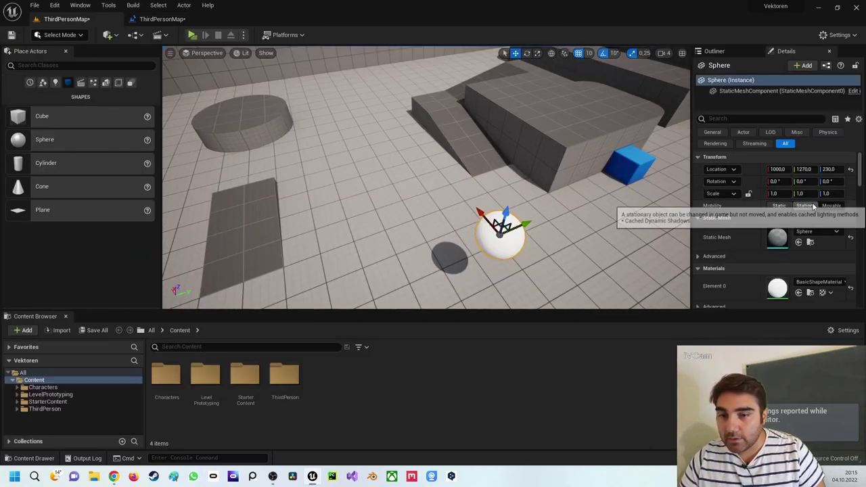
# - Switch the Sphere's Mobility to Movable, test-play it, then return to the Level Blueprint tab
pyautogui.click(824, 207)
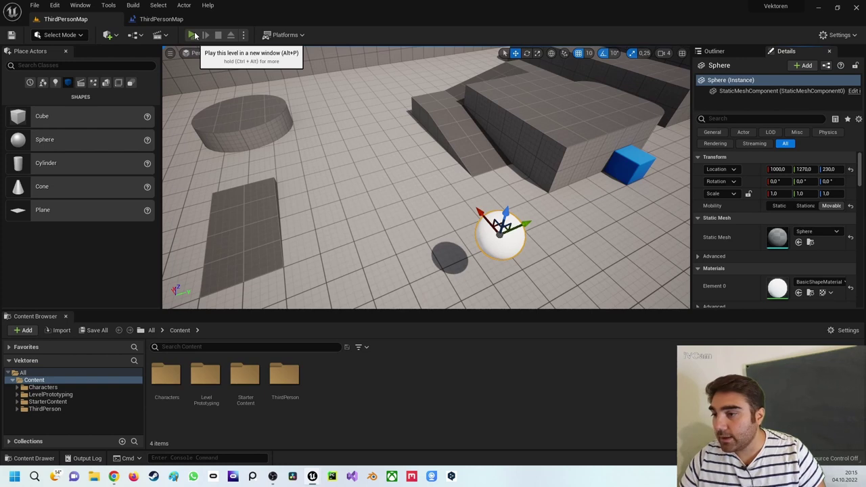
pyautogui.click(194, 33)
pyautogui.press('w')
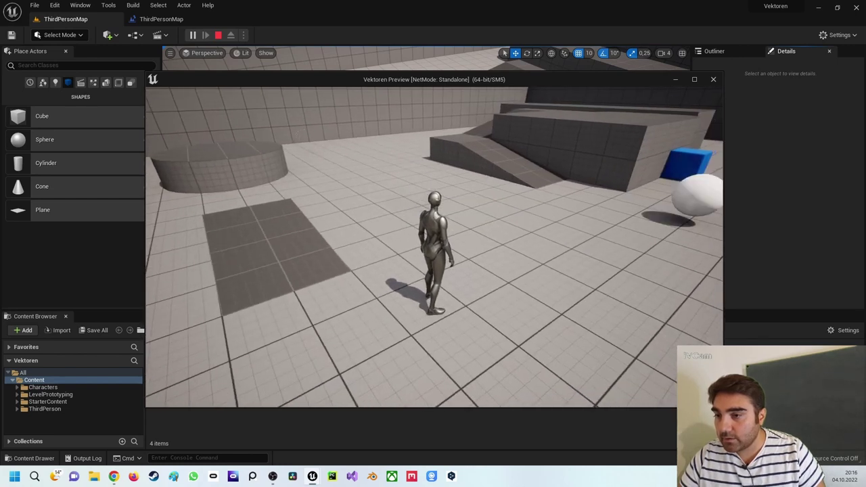
pyautogui.press('Escape')
pyautogui.click(319, 125)
pyautogui.click(161, 19)
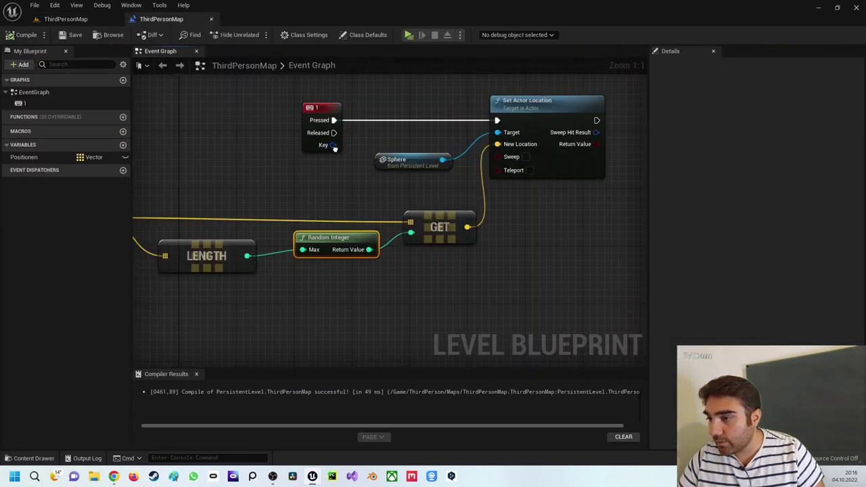
# - Move the 1 key event aside and wire a new Event Tick into Set Actor Location
pyautogui.moveTo(305, 109); pyautogui.dragTo(425, 115, button='right')
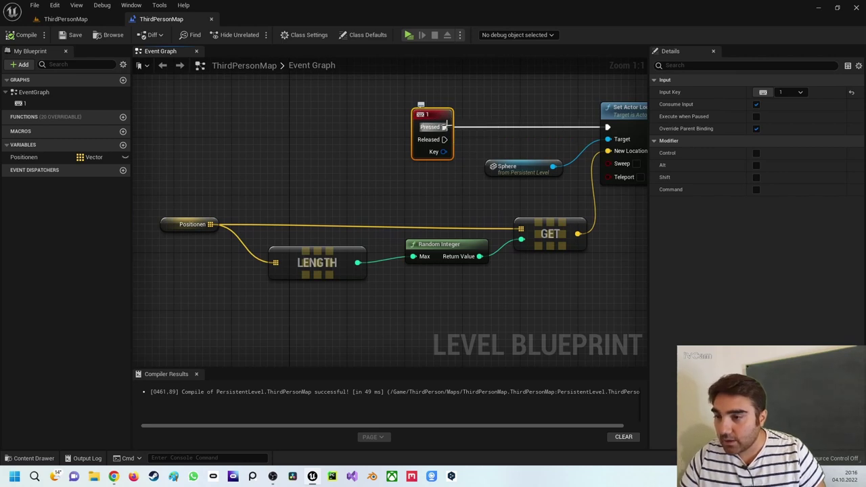
pyautogui.moveTo(443, 114); pyautogui.dragTo(248, 101)
pyautogui.click(379, 126)
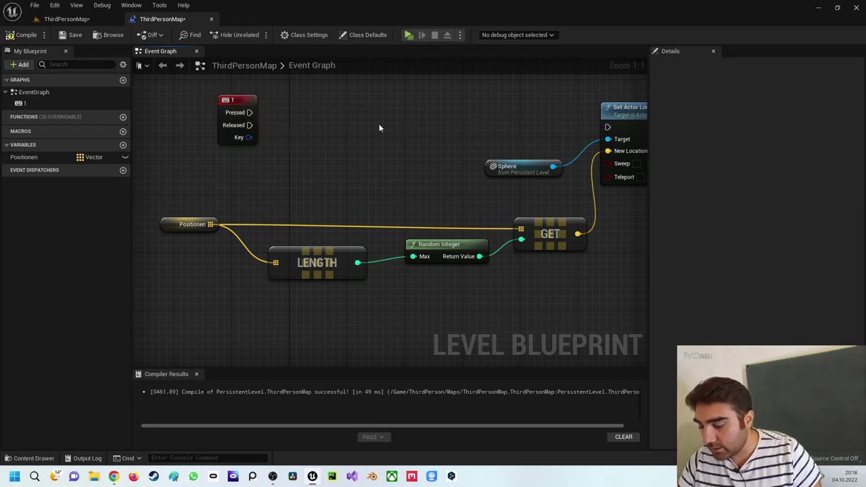
pyautogui.rightClick(379, 125)
pyautogui.write('event')
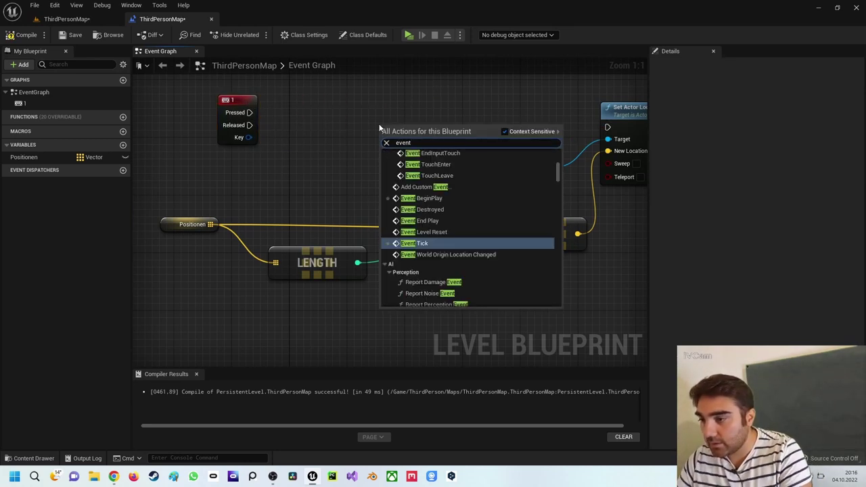
pyautogui.press('Return')
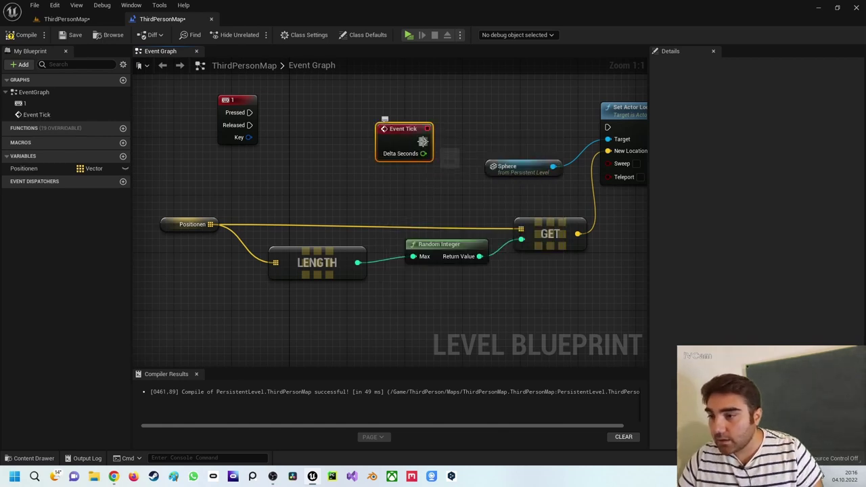
pyautogui.moveTo(424, 142)
pyautogui.mouseDown()
pyautogui.moveTo(593, 136)
pyautogui.moveTo(608, 128)
pyautogui.mouseUp()
# - Set the Level Blueprint's Tick Interval (secs) to 0.2 in Class Defaults
pyautogui.click(303, 34)
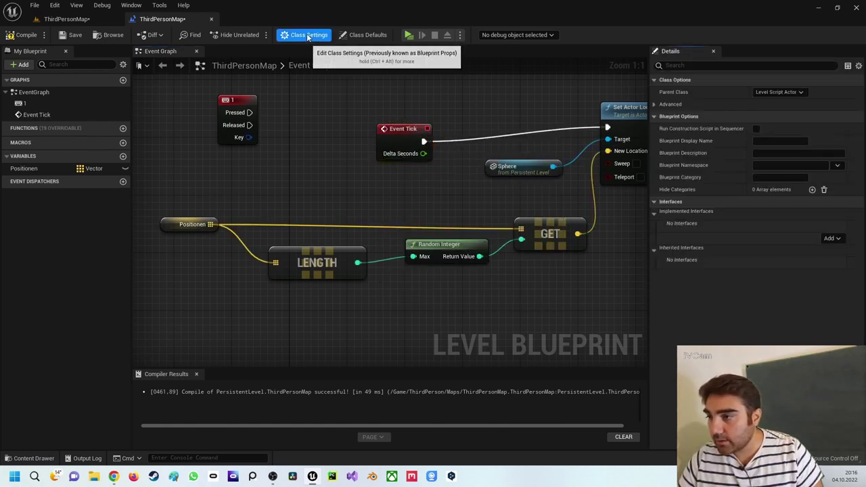
pyautogui.click(367, 34)
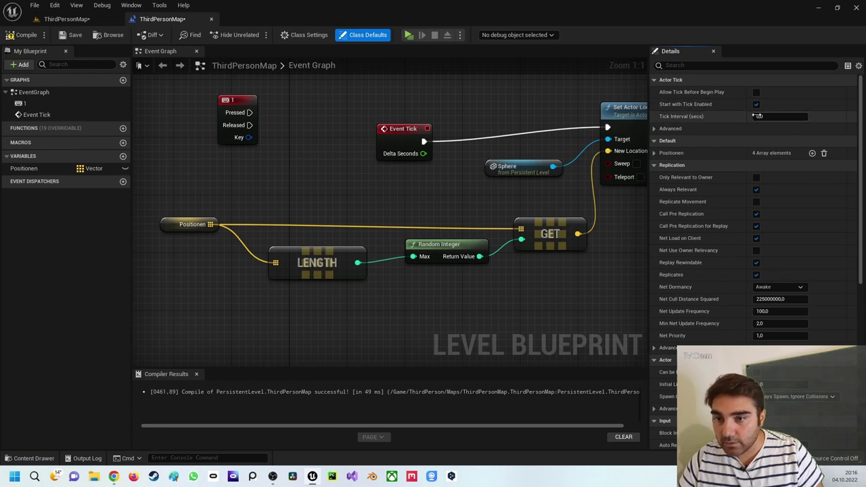
pyautogui.click(763, 116)
pyautogui.write('0,2')
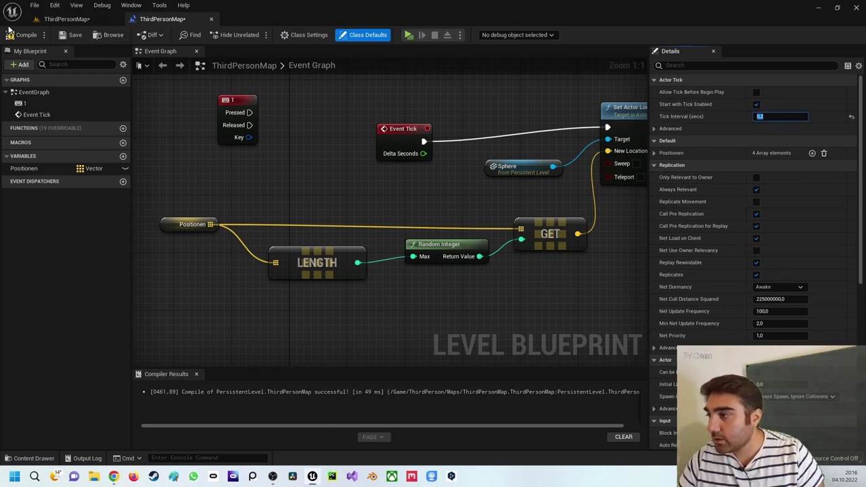
# - Compile the blueprint and test-play to watch the sphere hop between positions
pyautogui.click(10, 32)
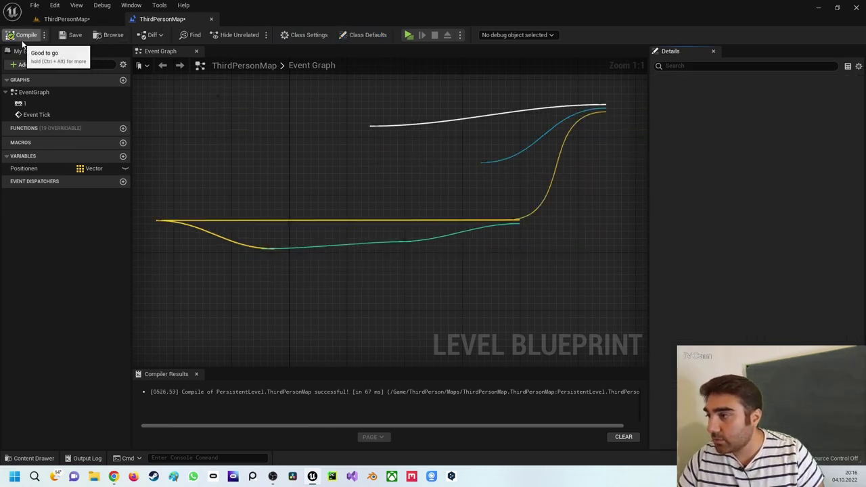
pyautogui.click(409, 35)
pyautogui.press('w')
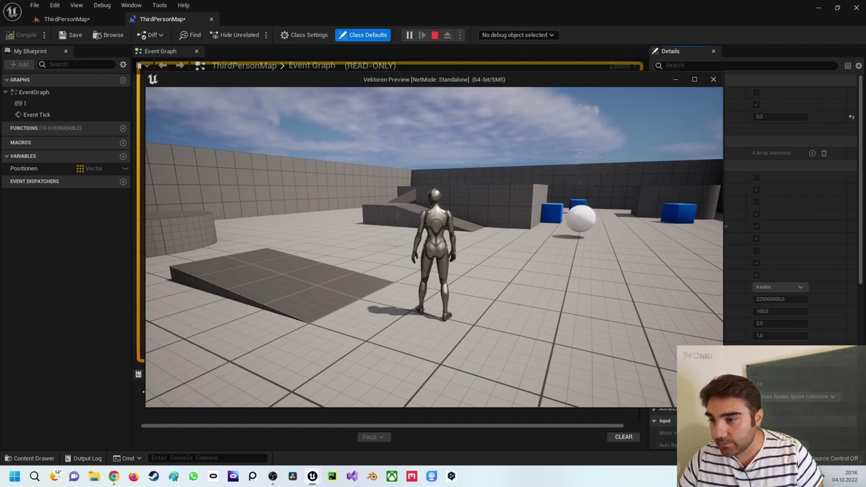
pyautogui.press('Escape')
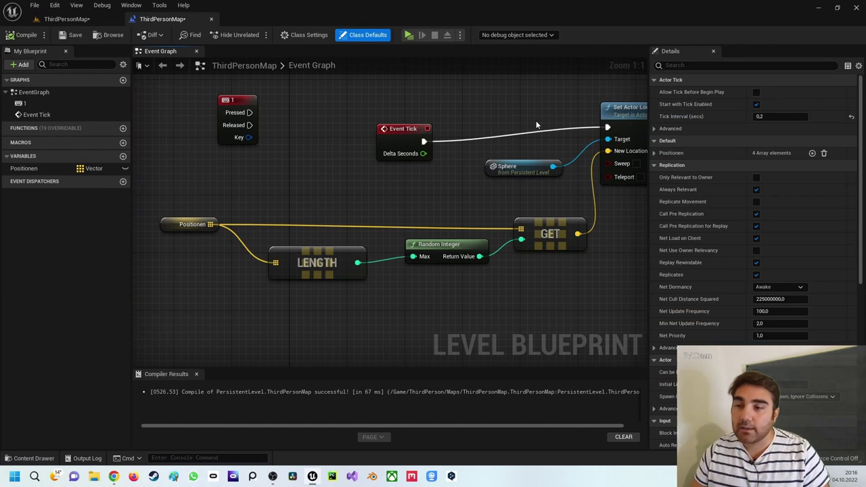
# - Reposition the Event Tick node, zoom the graph out, and close the Unreal Editor window
pyautogui.moveTo(399, 129); pyautogui.dragTo(434, 115)
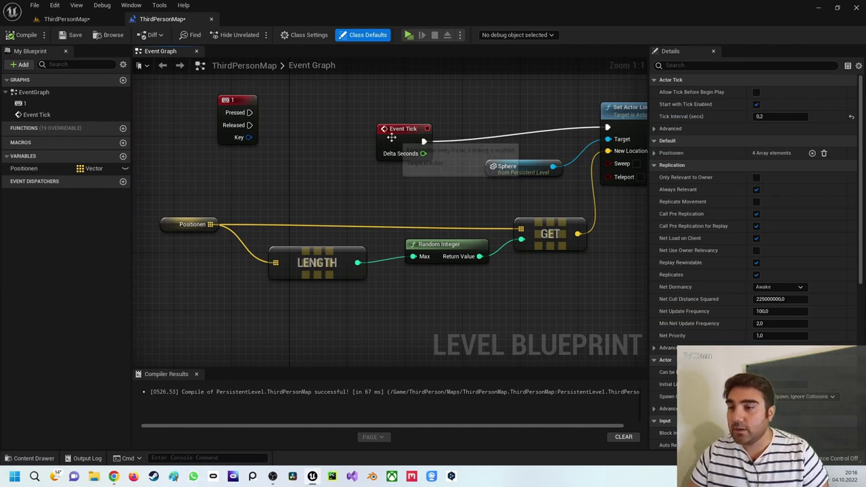
pyautogui.click(348, 150)
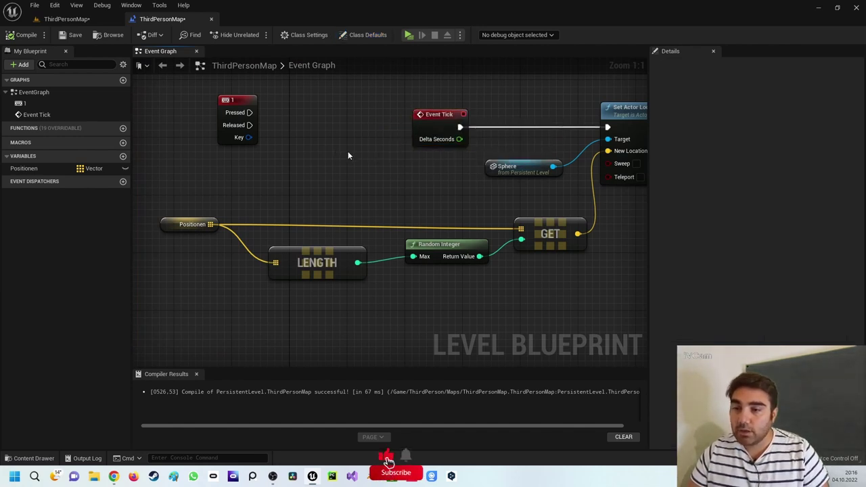
pyautogui.moveTo(348, 151); pyautogui.dragTo(354, 152, button='right')
pyautogui.click(446, 245)
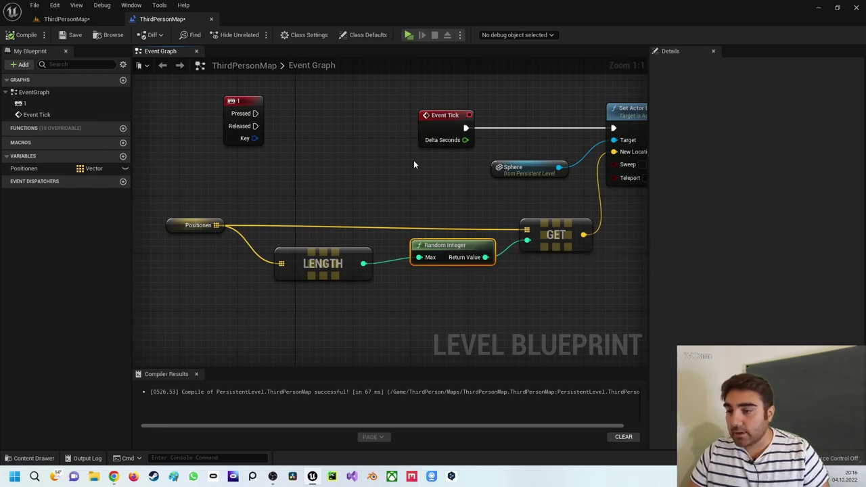
pyautogui.moveTo(413, 163); pyautogui.dragTo(383, 170, button='right')
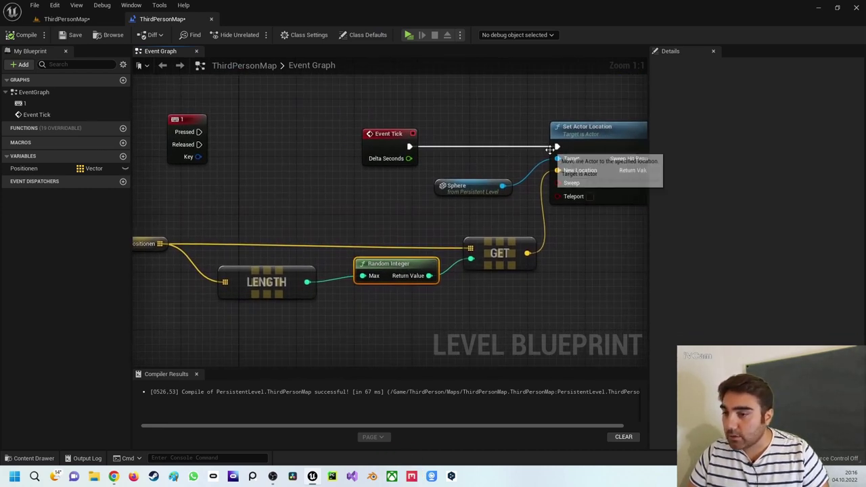
pyautogui.moveTo(318, 160); pyautogui.dragTo(354, 166, button='right')
pyautogui.scroll(-1, 369, 159)
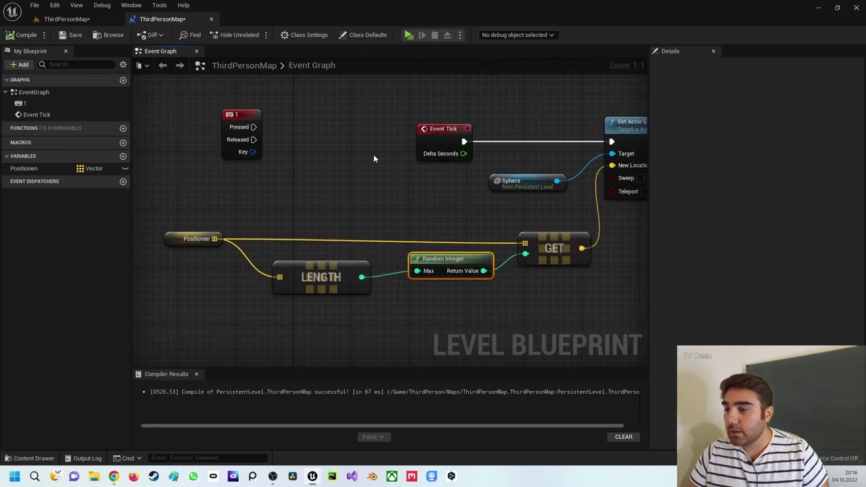
pyautogui.scroll(-1, 377, 158)
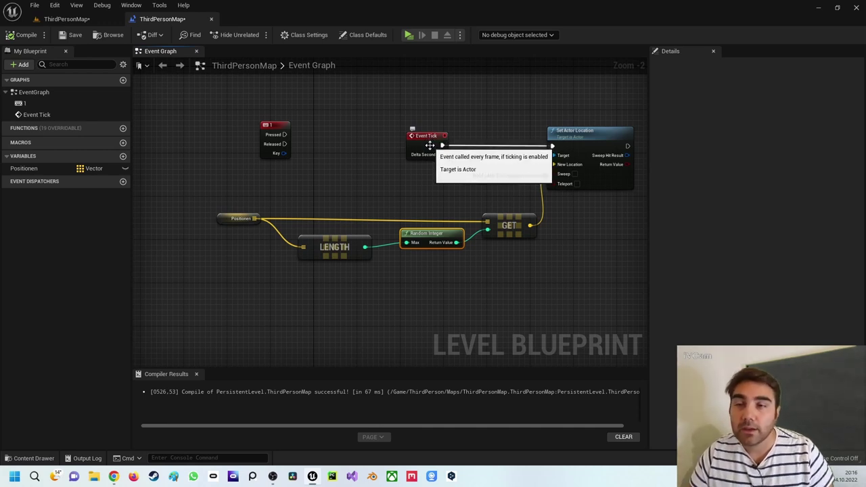
pyautogui.moveTo(429, 147); pyautogui.dragTo(377, 145)
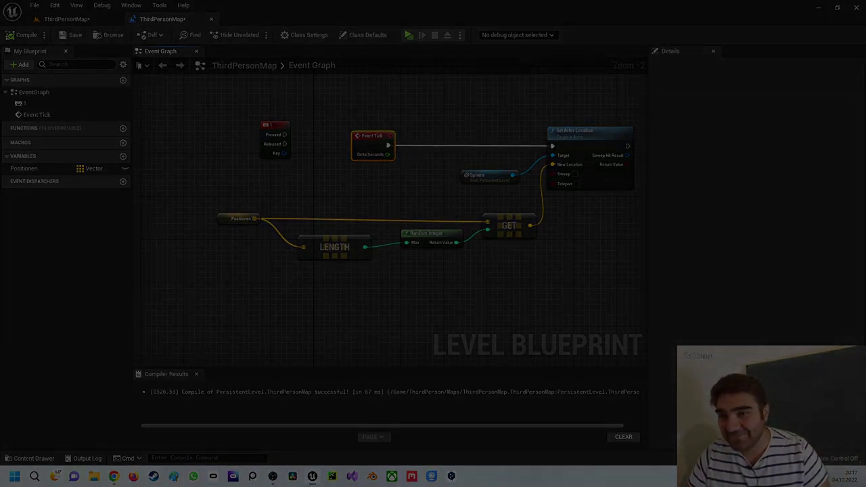
pyautogui.click(860, 8)
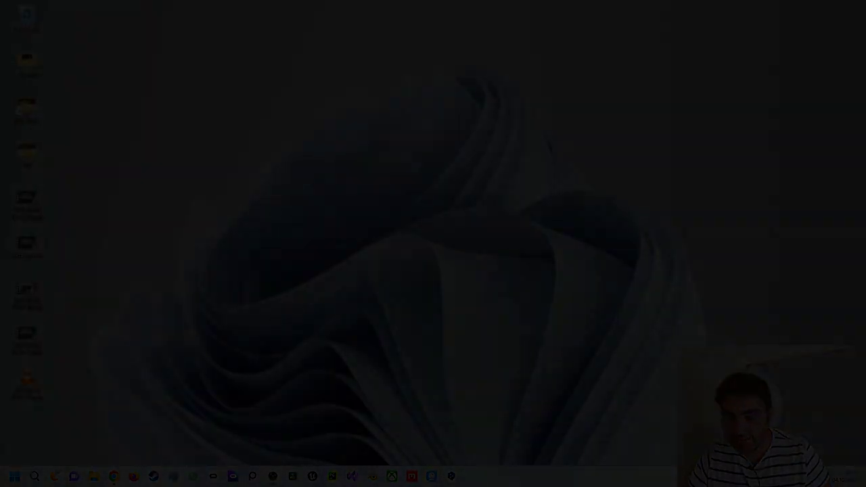